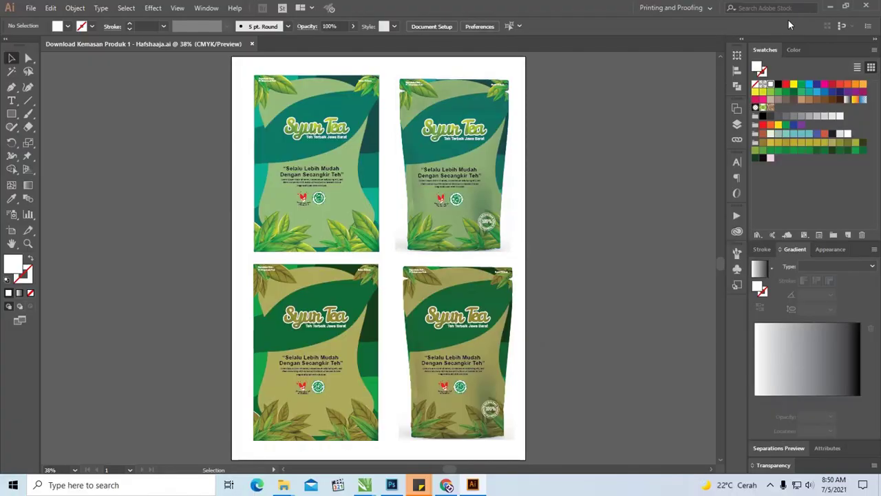
Browse the downloaded source folders in File Explorer, then return to the packaging design.
left_click(826, 6)
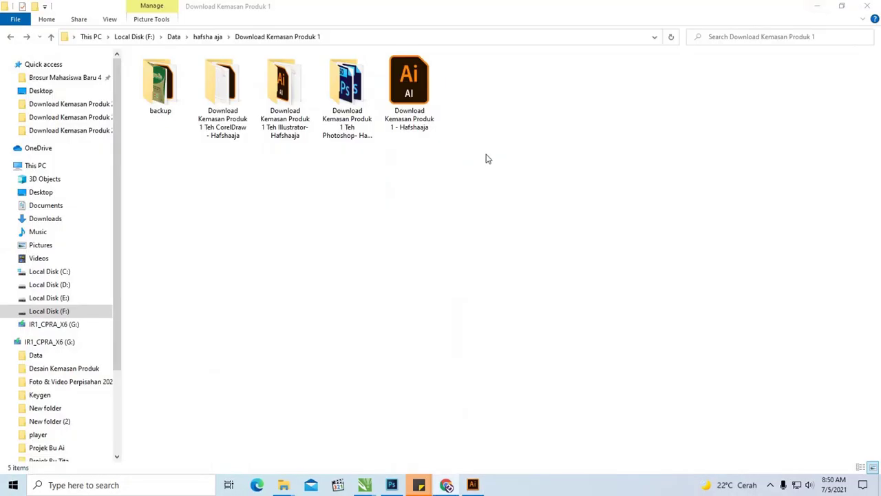
left_click_drag(493, 163, 229, 91)
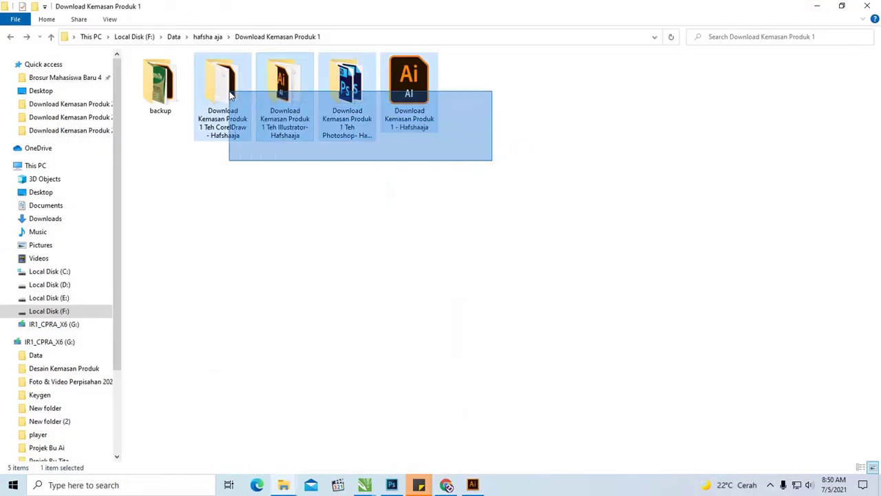
left_click(288, 173)
left_click_drag(227, 165, 361, 103)
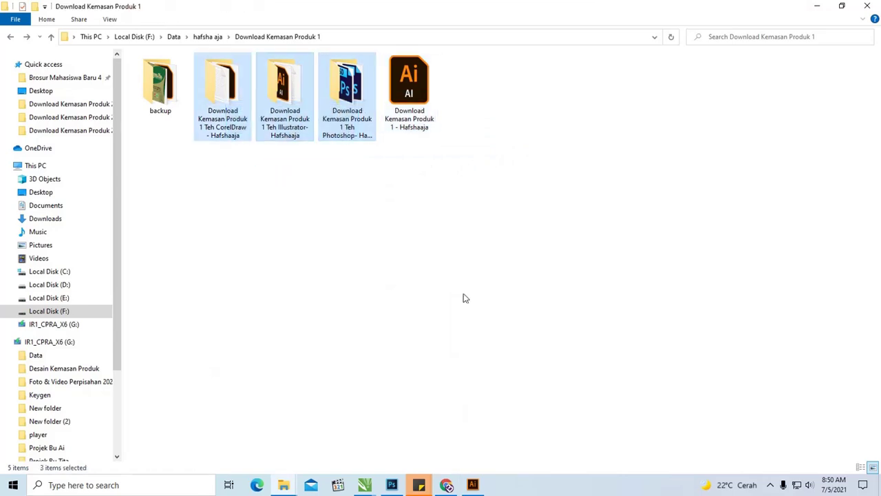
left_click(473, 485)
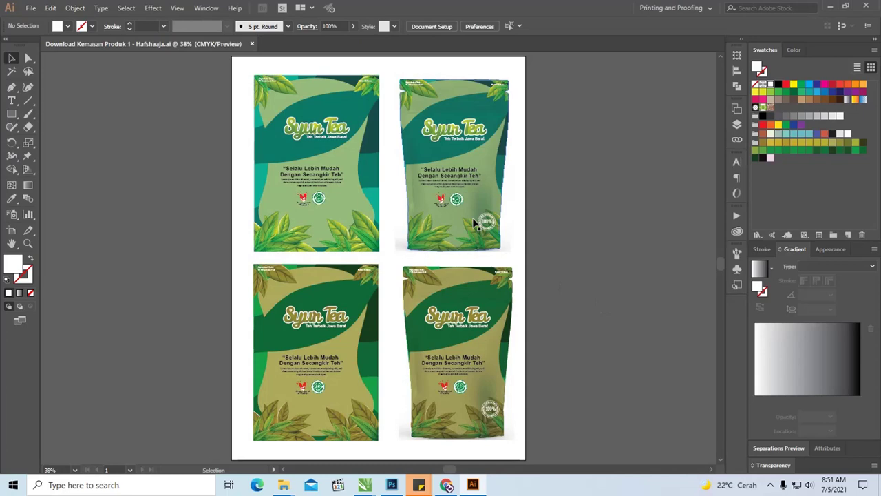
Zoom in on the top two pouch designs, preview them full screen, then zoom back out.
key("z")
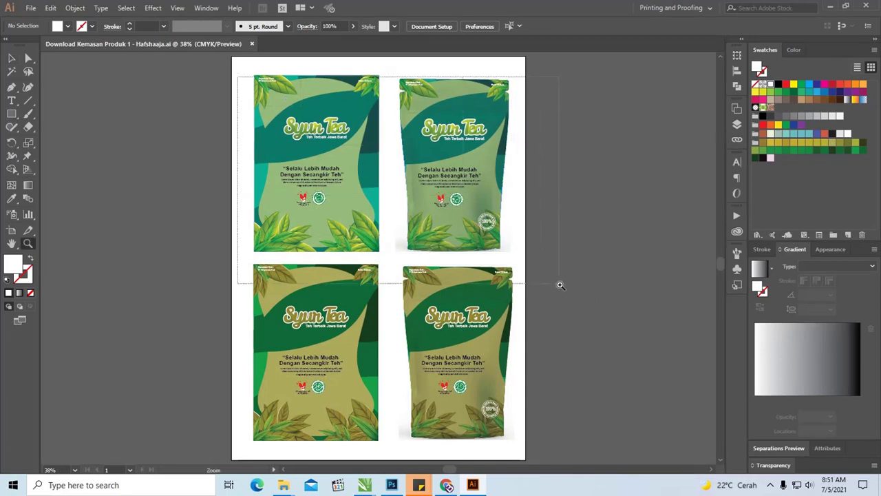
left_click_drag(238, 77, 559, 283)
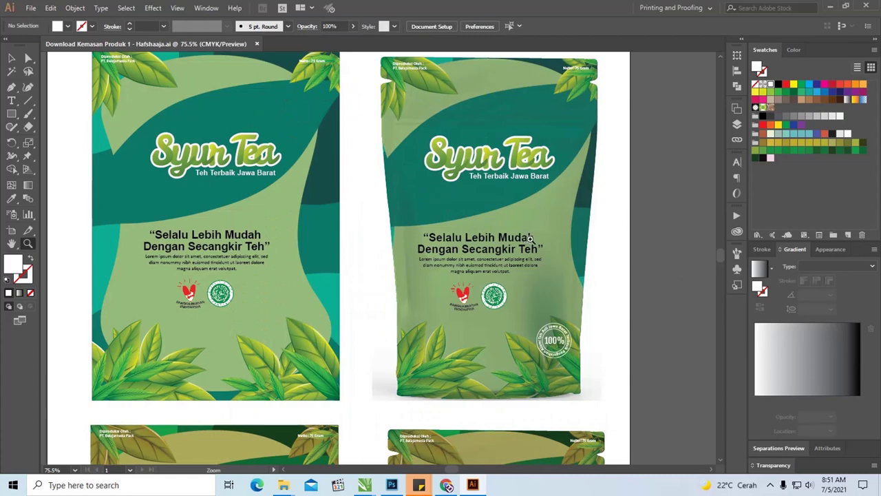
key("f")
key("f")
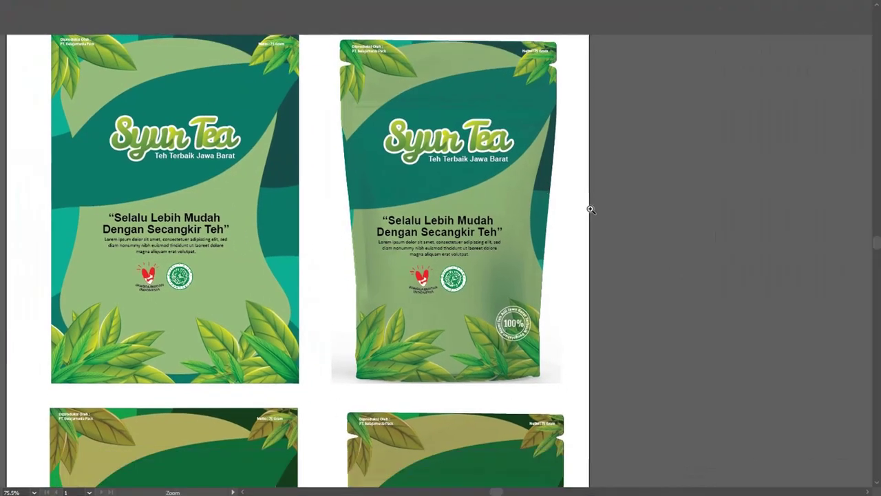
scroll(529, 193, "down", 3)
scroll(528, 194, "up", 1)
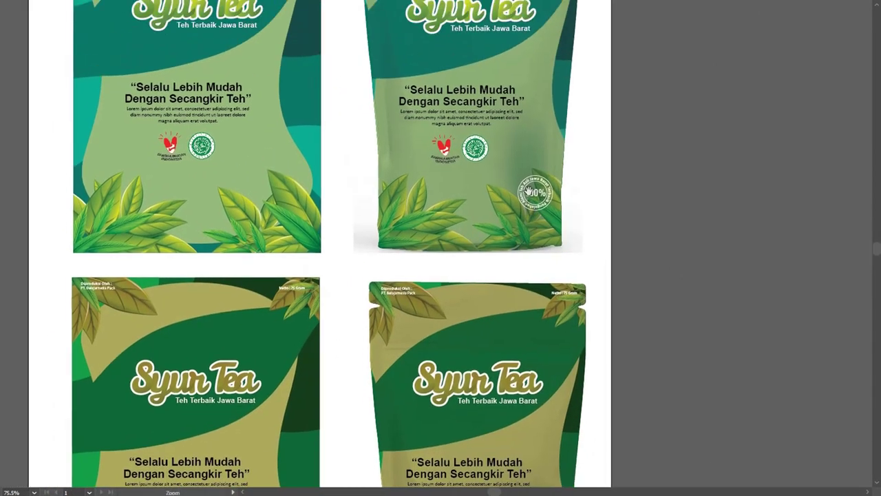
key("f")
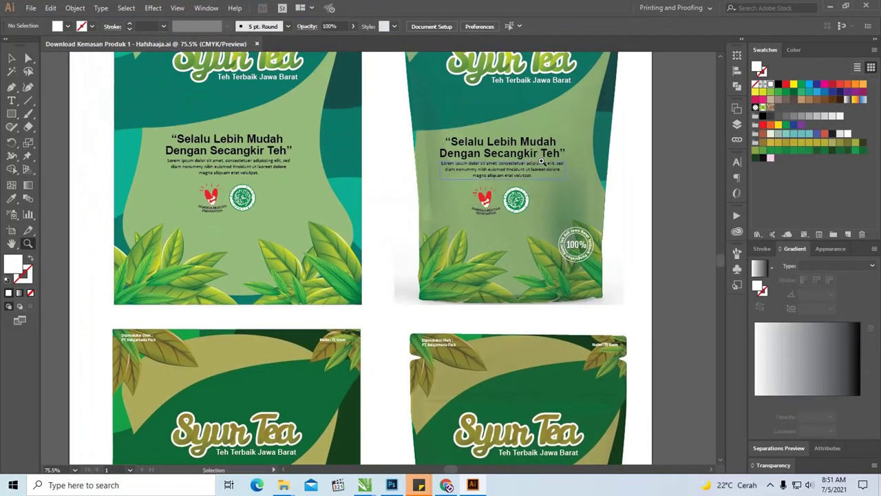
key("ctrl+minus")
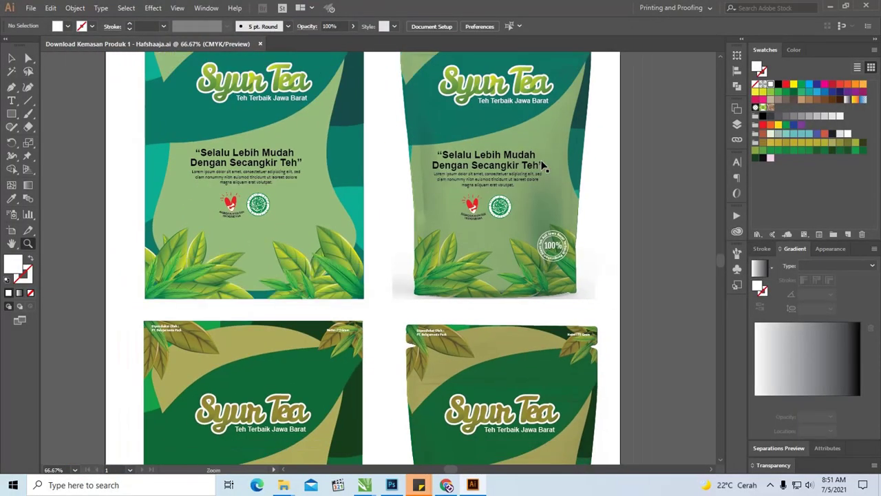
key("ctrl+minus")
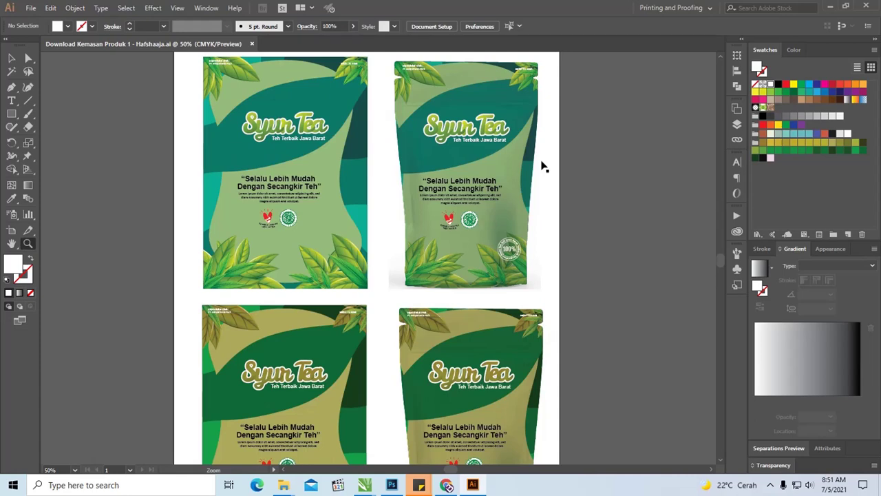
scroll(461, 148, "left", 5)
scroll(461, 148, "up", 1)
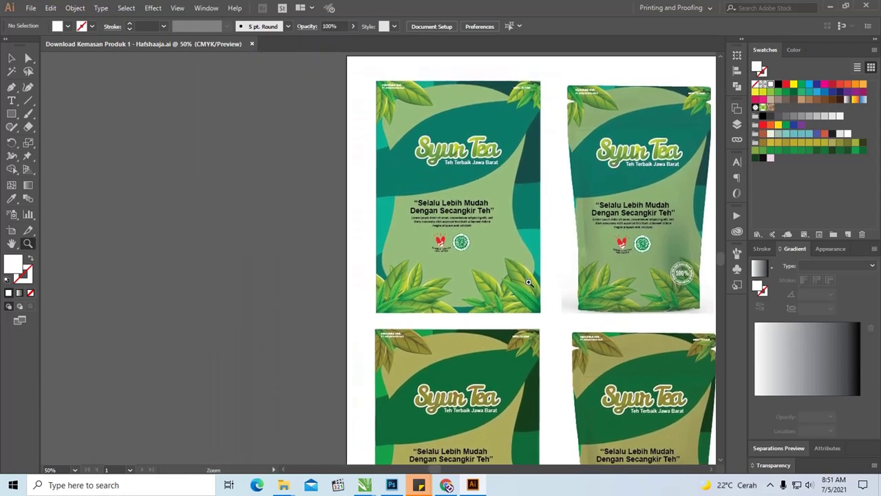
key("v")
Ungroup the top-left pouch design and drag its clip group up and to the left.
left_click(521, 225)
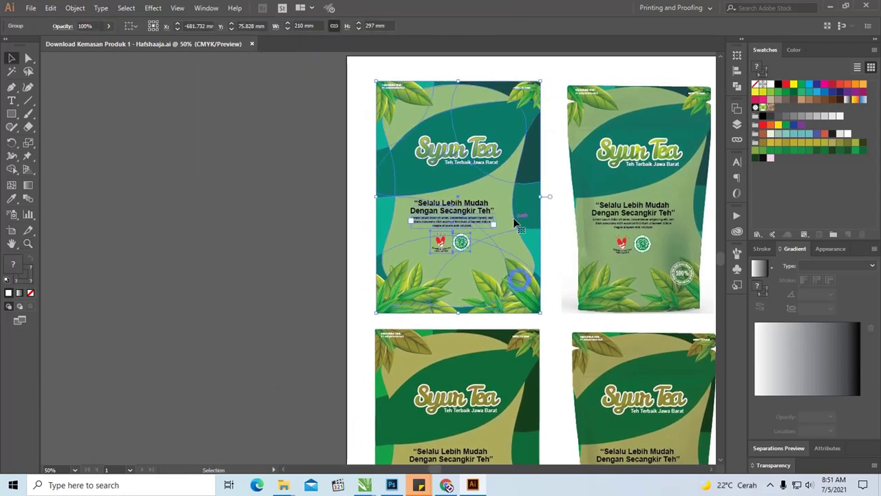
right_click(515, 221)
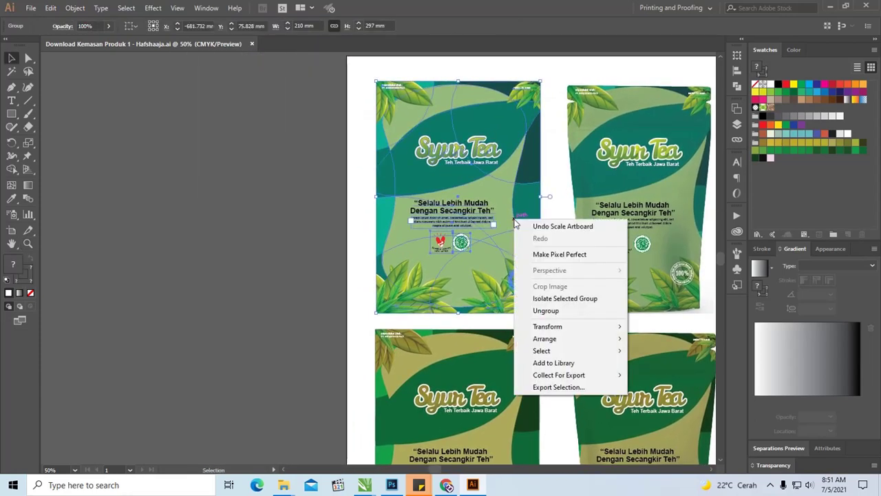
left_click(561, 310)
left_click(301, 223)
mouse_move(441, 219)
left_mouse_down()
mouse_move(476, 202)
mouse_move(508, 206)
left_mouse_up()
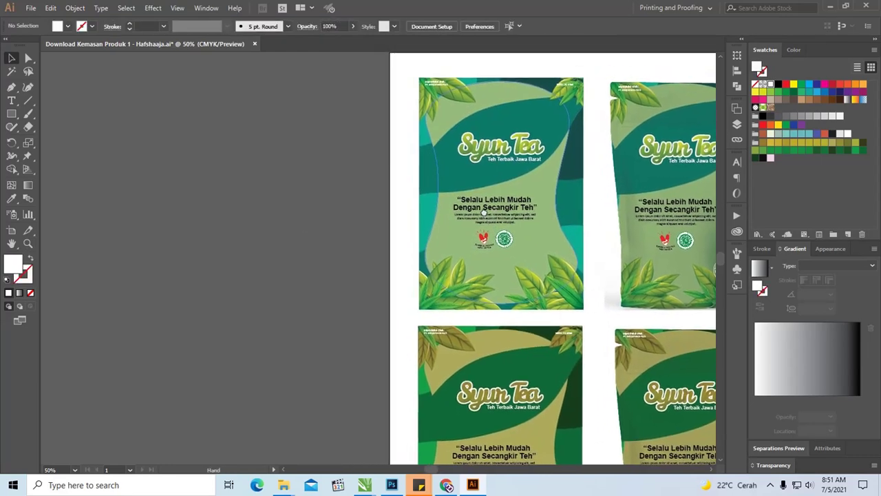
left_click(436, 282)
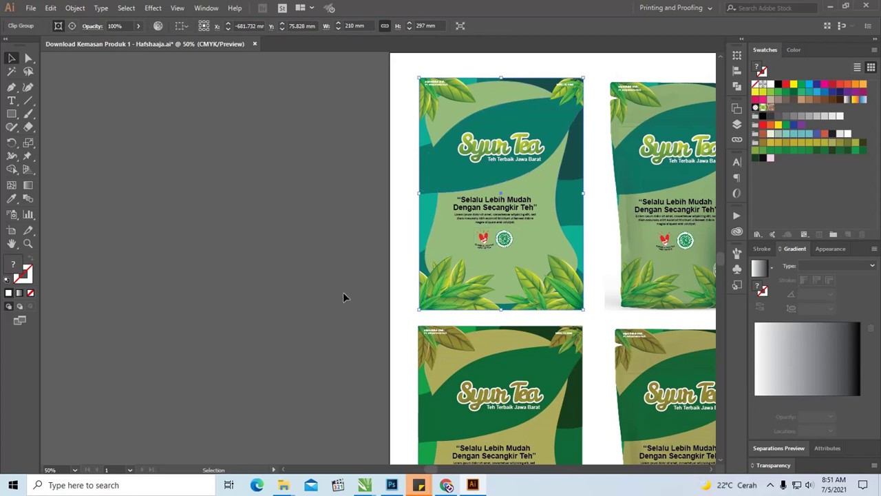
left_click_drag(470, 288, 253, 289)
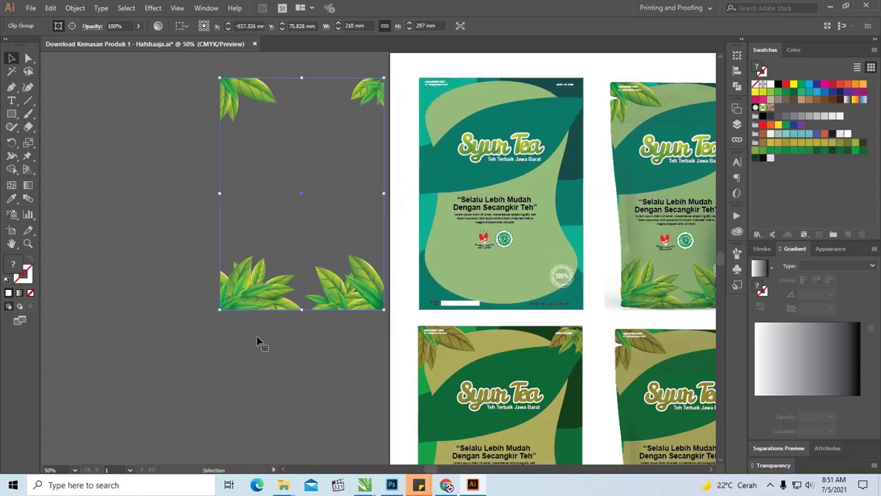
mouse_move(283, 485)
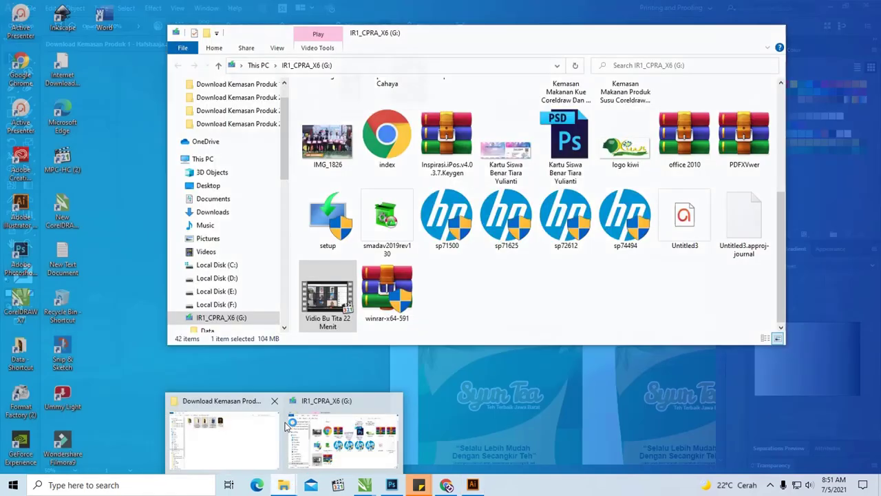
Read the CorelDraw folder's Baca Dulu licence readme, highlighting the Vecteezy link, then return to Illustrator.
left_click(227, 441)
left_click(233, 103)
double_click(233, 104)
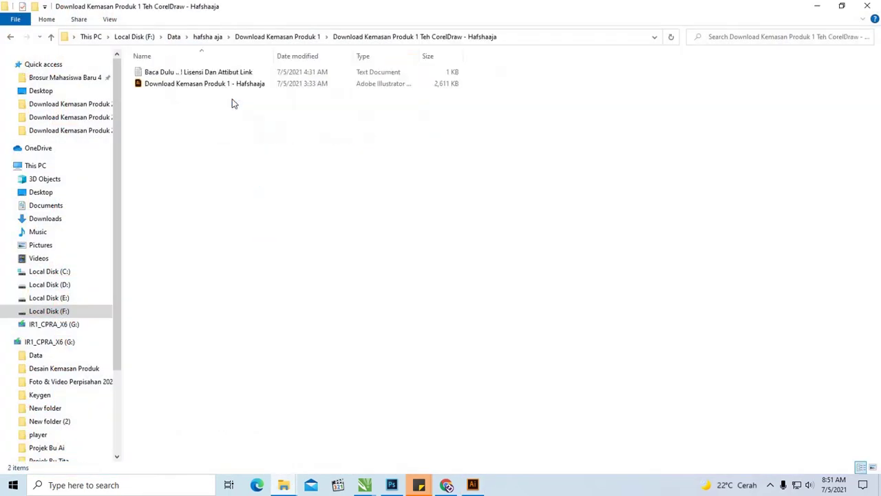
left_click(205, 72)
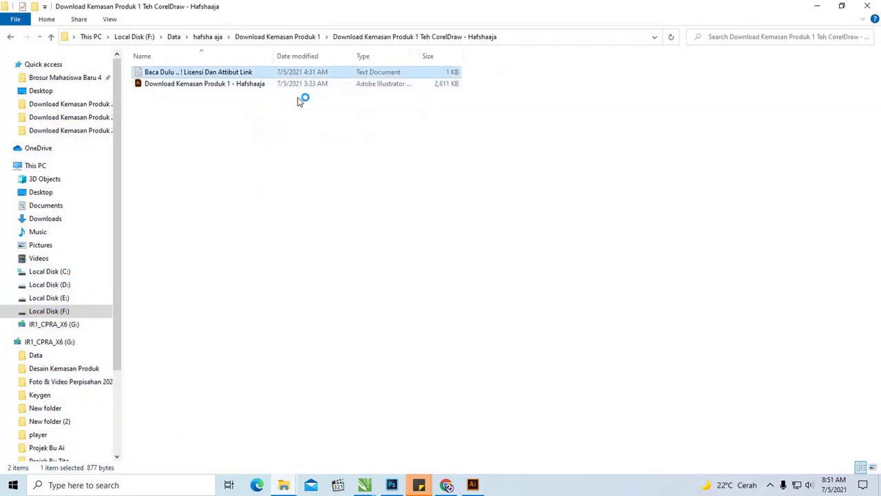
left_click_drag(364, 112, 418, 117)
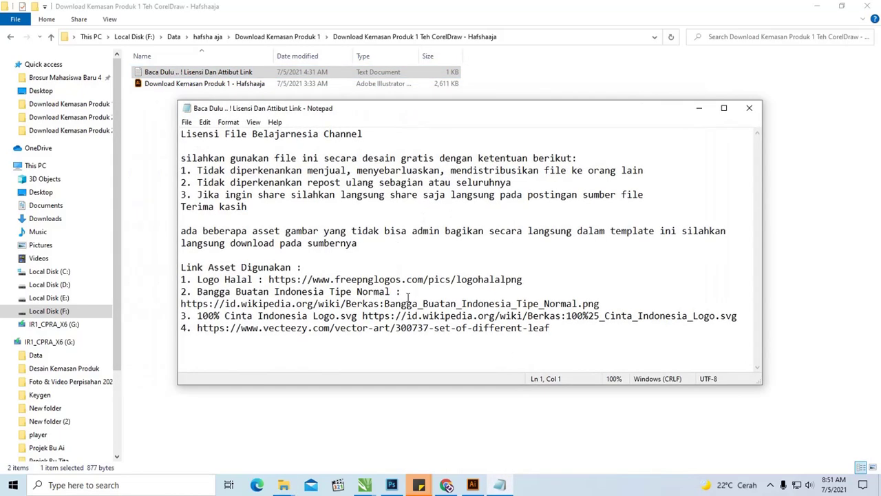
left_click_drag(554, 329, 194, 330)
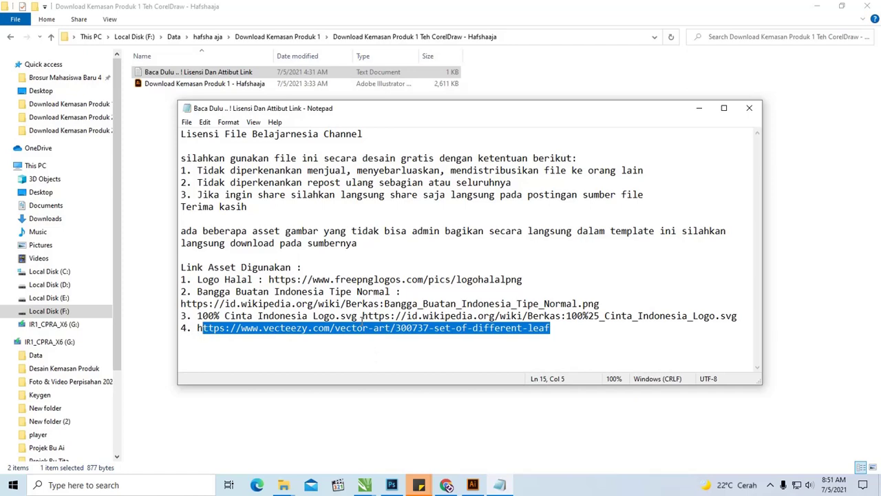
left_click(695, 112)
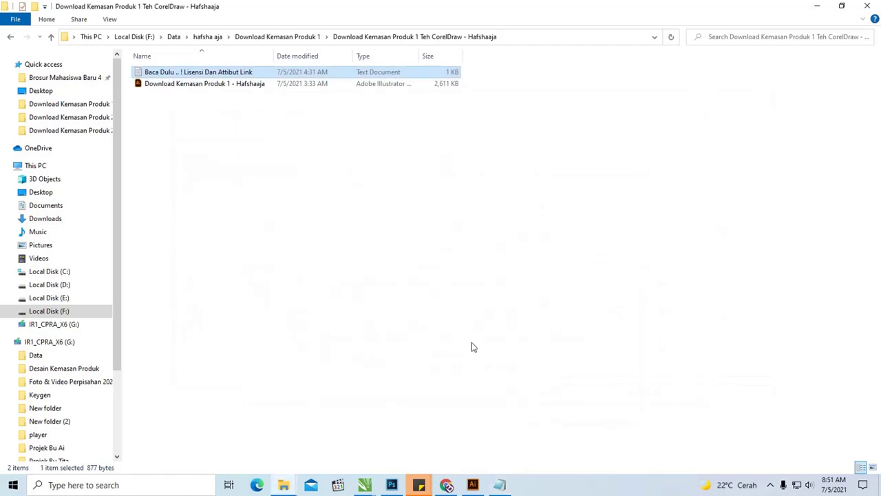
left_click(473, 487)
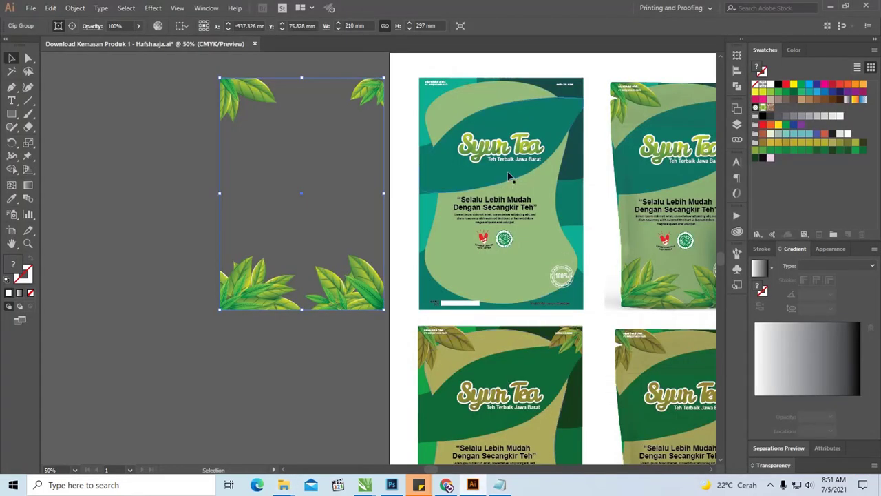
key("z")
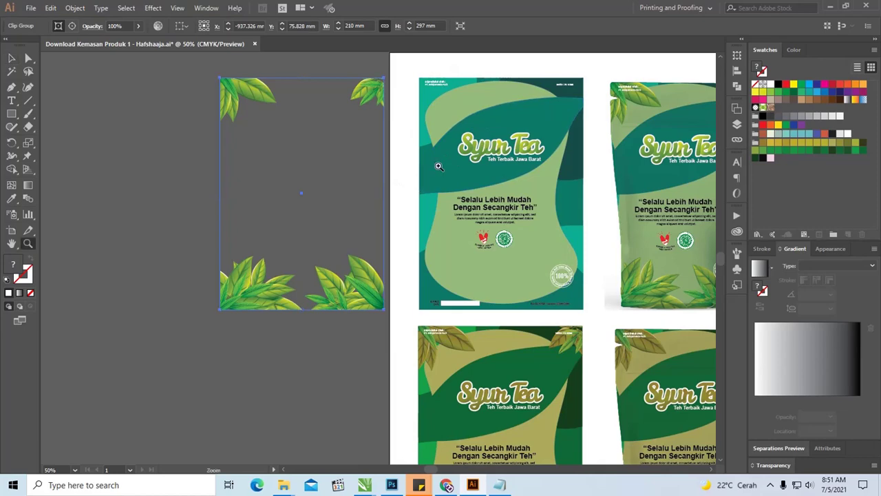
left_click_drag(416, 109, 563, 198)
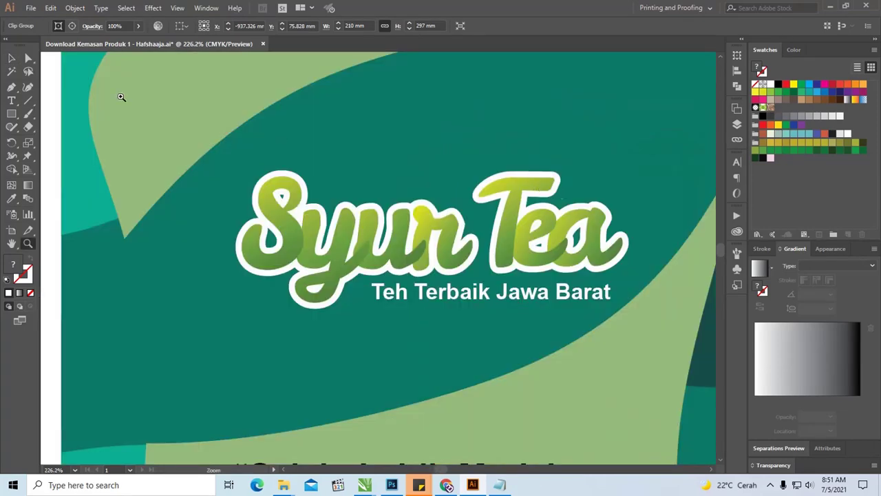
left_click(12, 59)
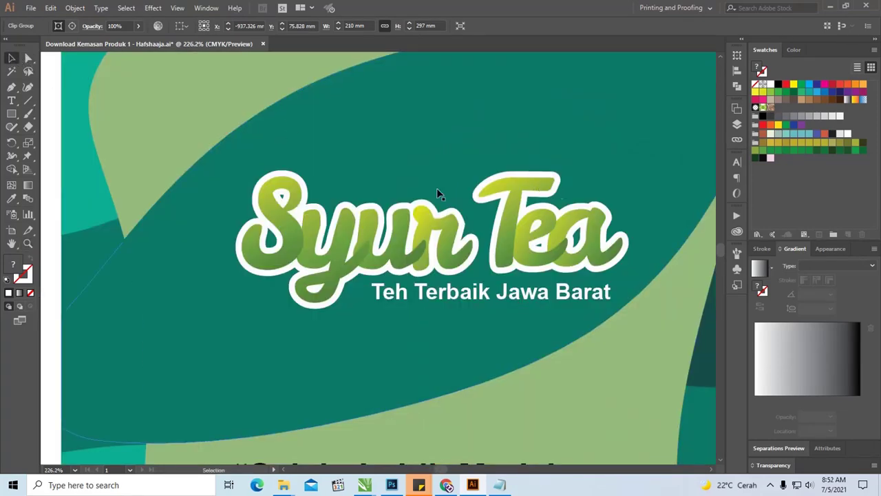
key("ctrl+minus")
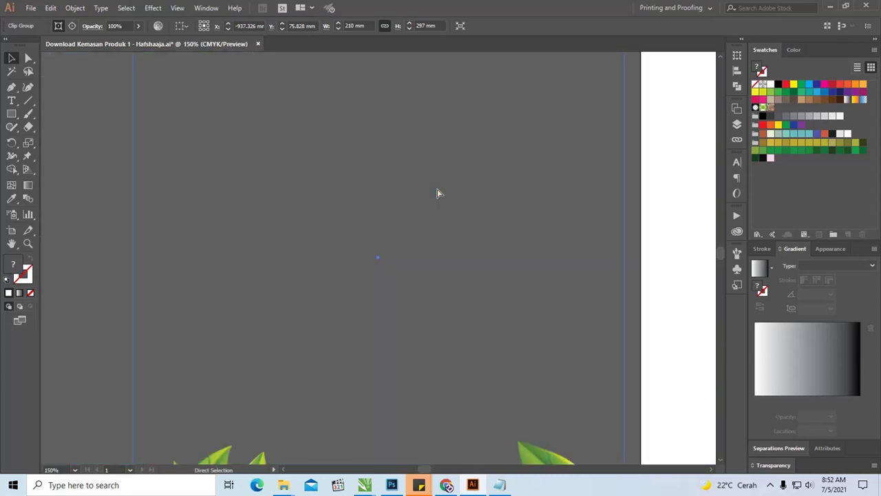
key("ctrl+minus")
key("ctrl+minus")
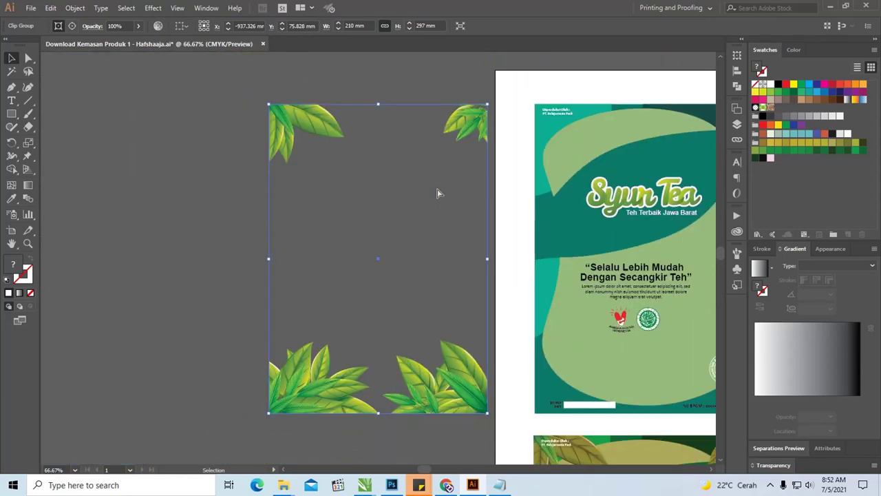
left_click(212, 150)
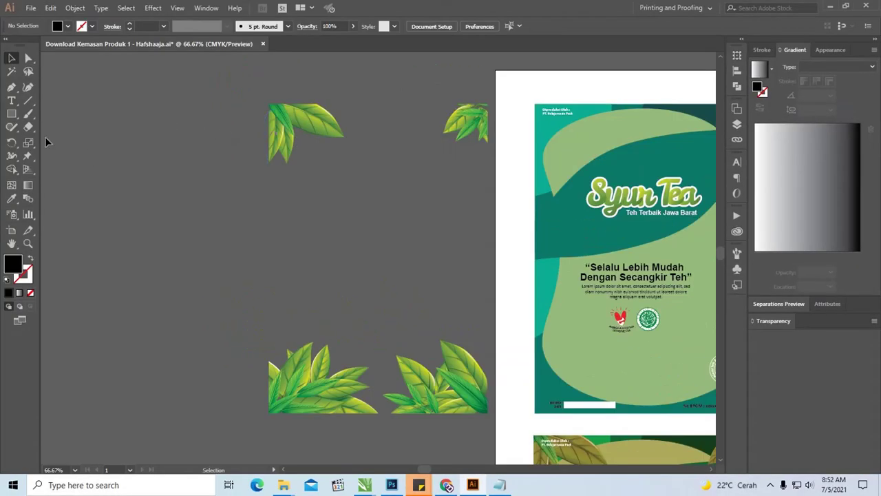
Type 'Syuttea' on the canvas beside the pouch and scale it up much larger.
left_click(12, 101)
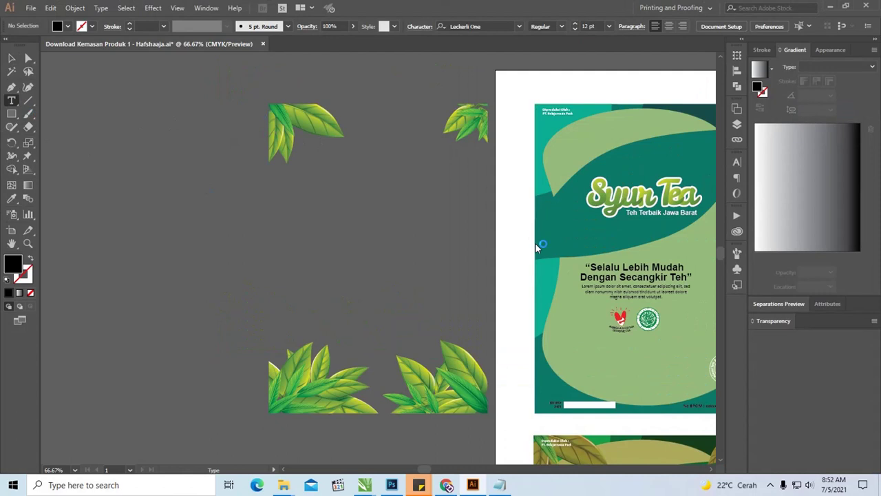
left_click(383, 218)
key("BackSpace")
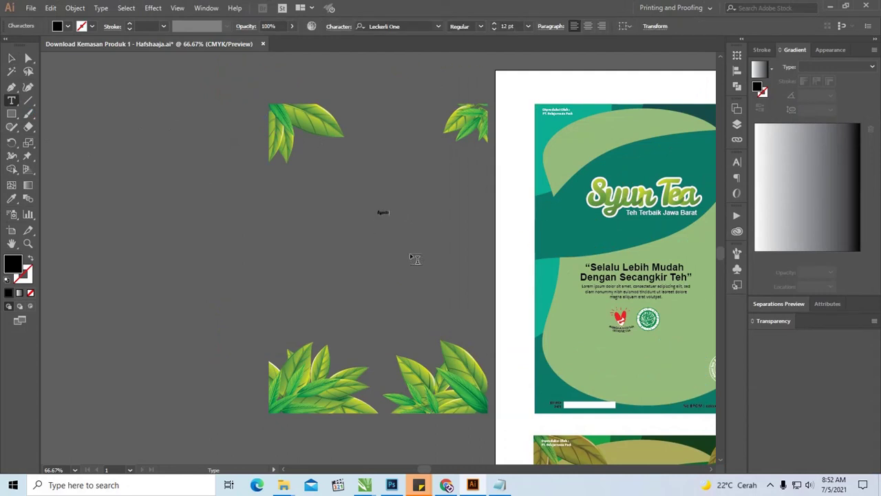
type("stus")
left_click(11, 58)
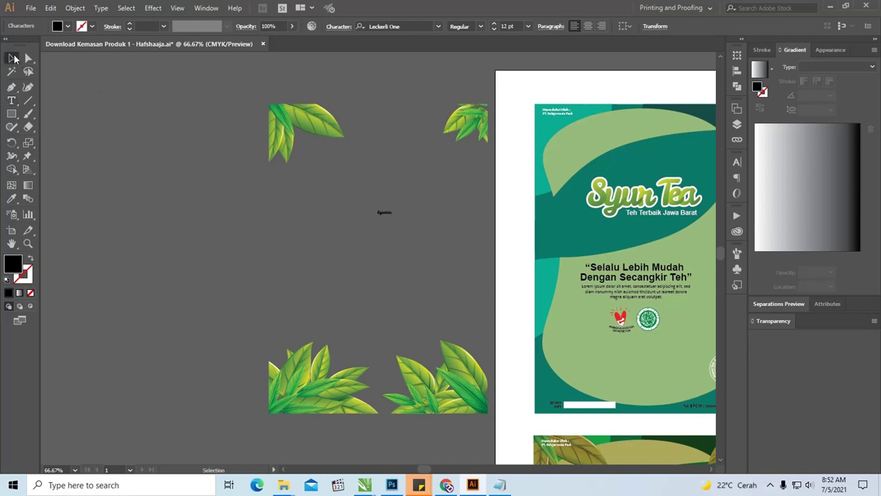
left_click_drag(394, 219, 503, 293)
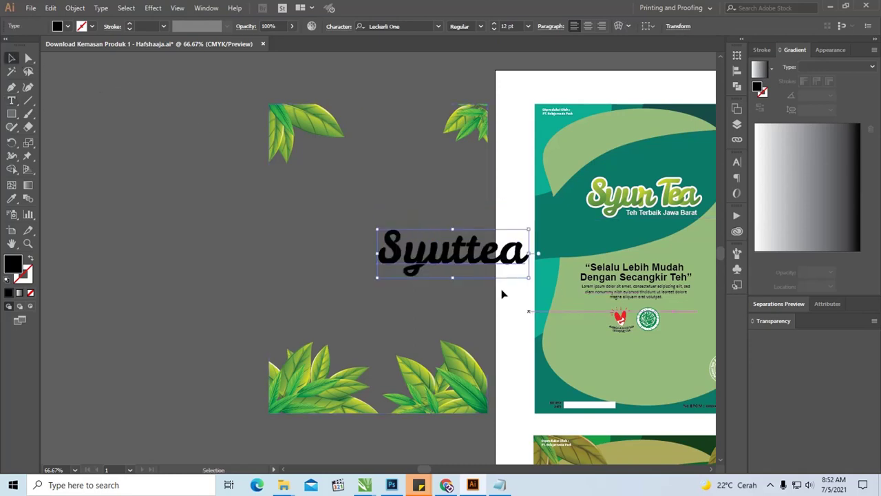
left_click_drag(472, 258, 412, 246)
Correct the word to 'Syurtea' and set its font to Leckerli One.
double_click(441, 254)
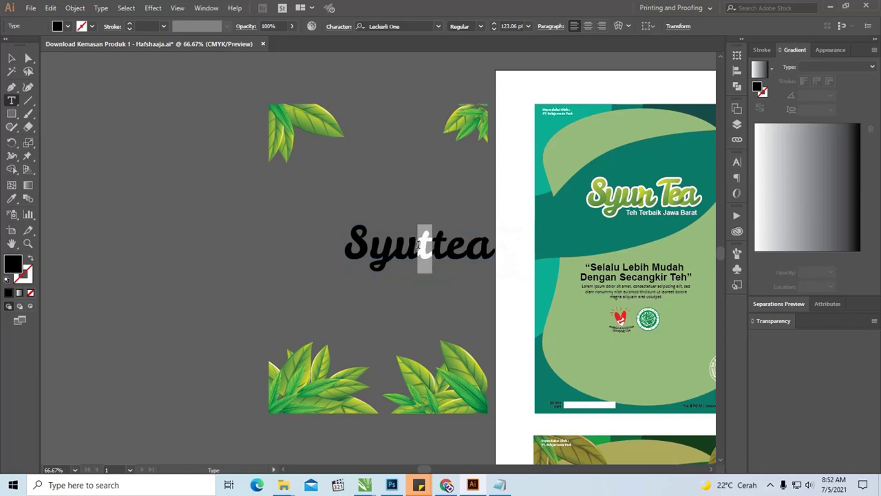
type("r")
key("ctrl+a")
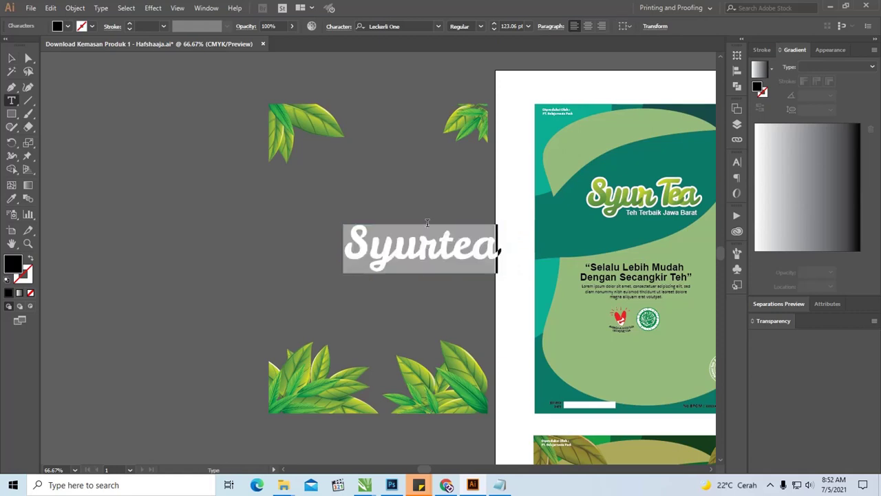
left_click(397, 26)
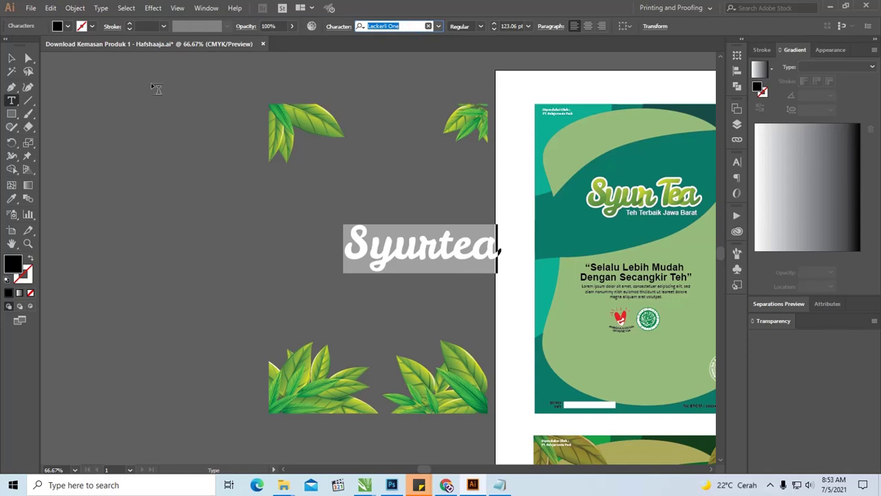
left_click(12, 59)
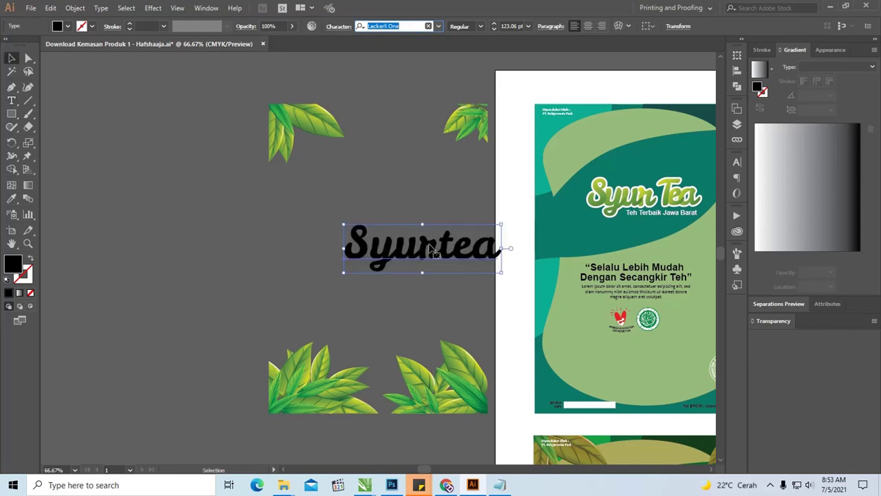
Move the Syurtea word up-left, create outlines from it, and nudge the outlined group right.
left_click_drag(435, 252, 401, 206)
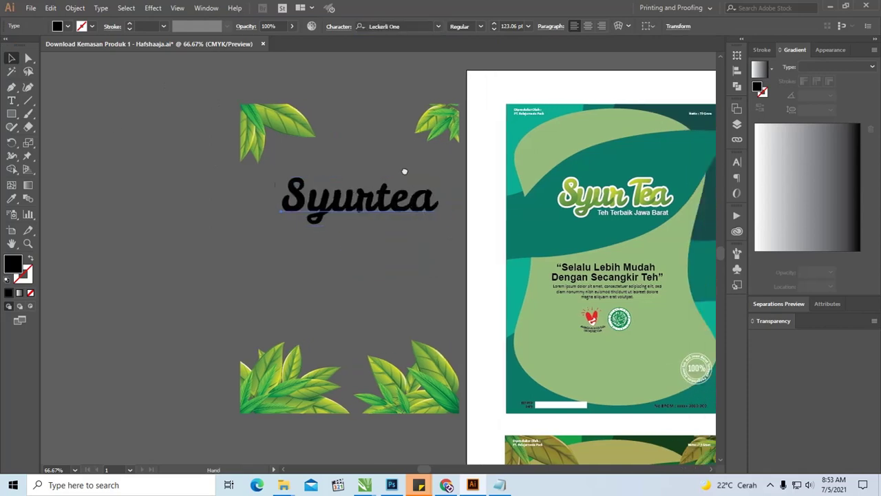
scroll(404, 173, "right", 5)
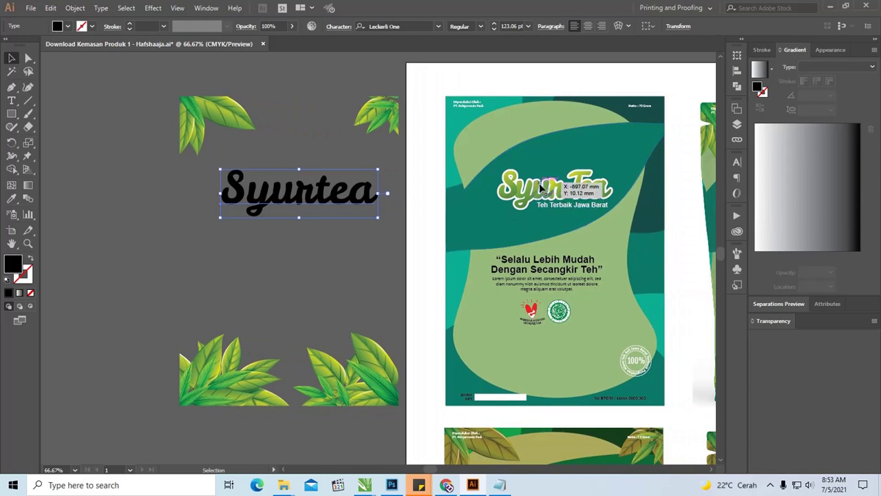
right_click(332, 200)
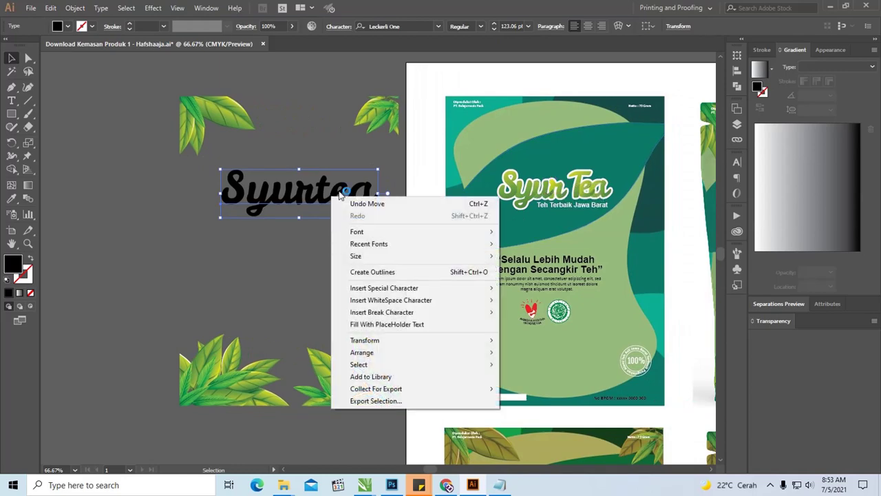
left_click(373, 272)
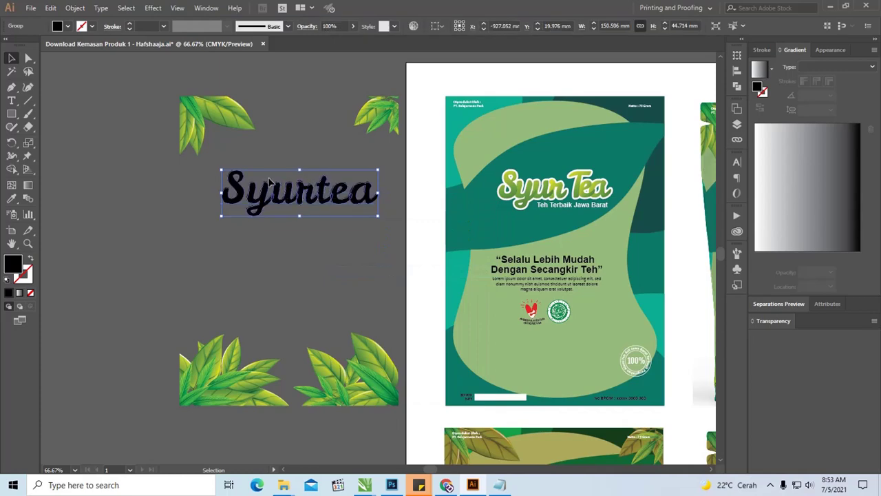
key("z")
left_click_drag(425, 250, 417, 223)
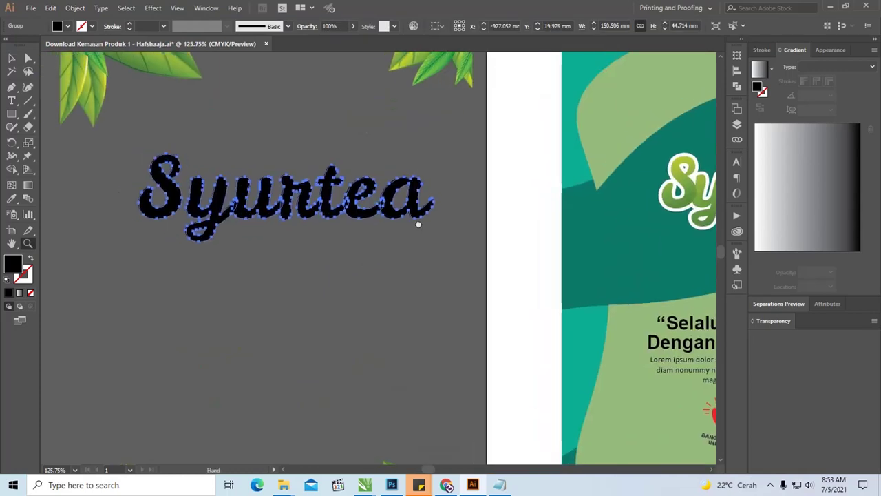
key("v")
left_click_drag(327, 198, 344, 197)
Isolate the Syurtea group and eyedrop the logo's yellow-to-green gradient onto the letter y.
right_click(344, 196)
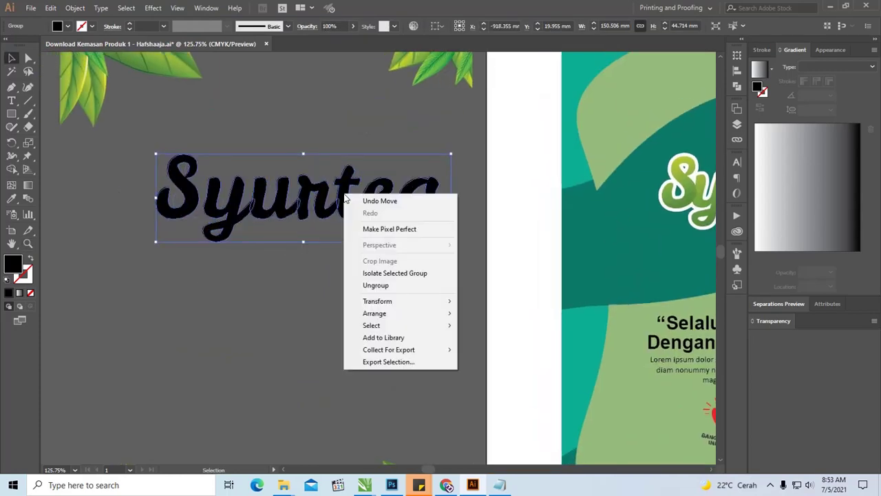
left_click(372, 273)
left_click_drag(236, 212, 232, 210)
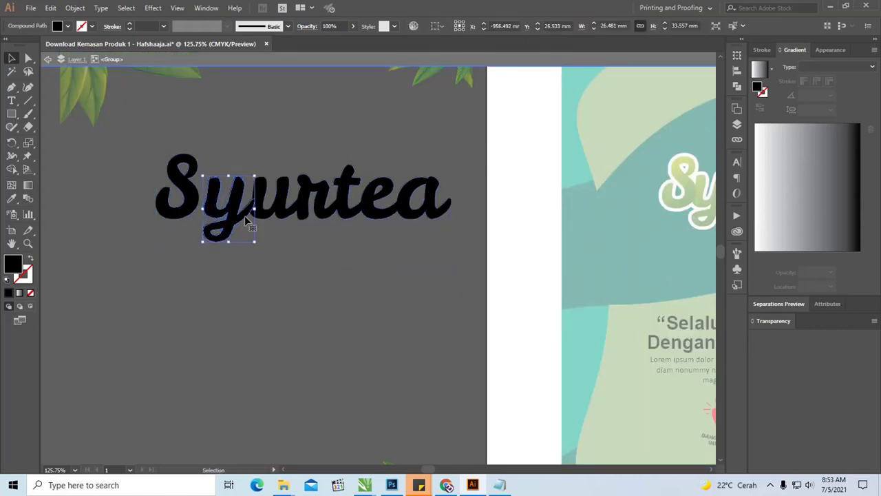
key("i")
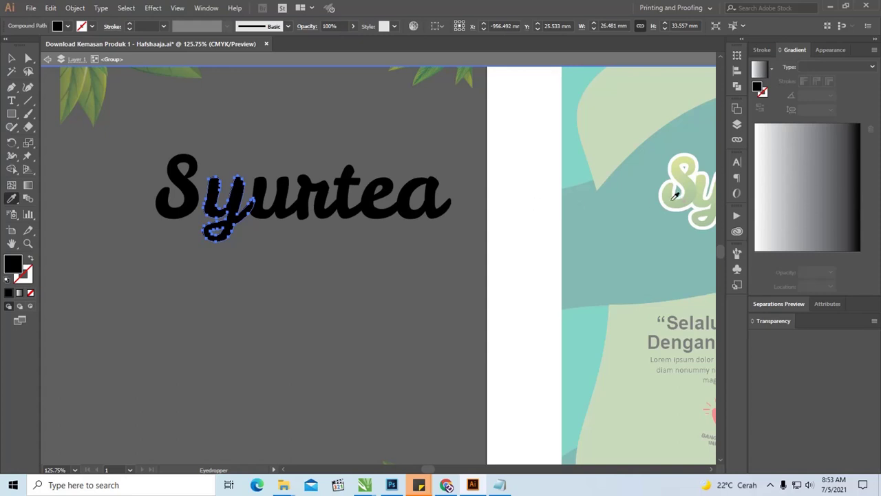
left_click(686, 183)
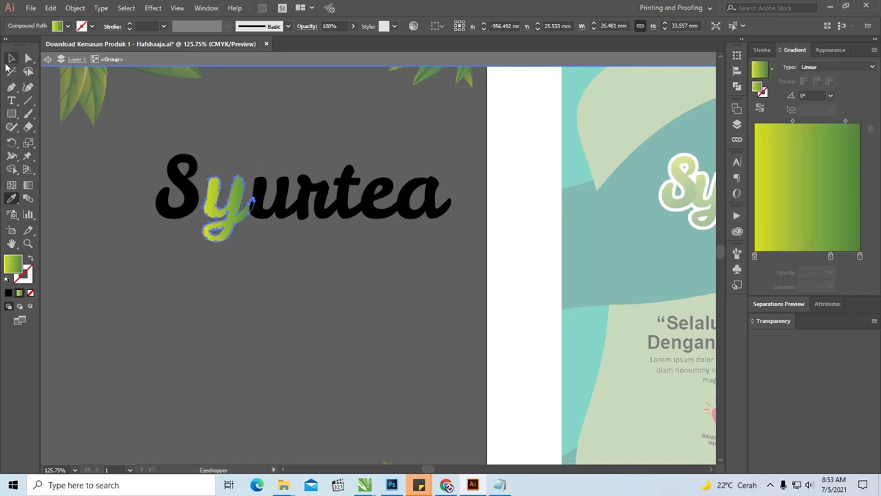
left_click(12, 58)
left_click(269, 155)
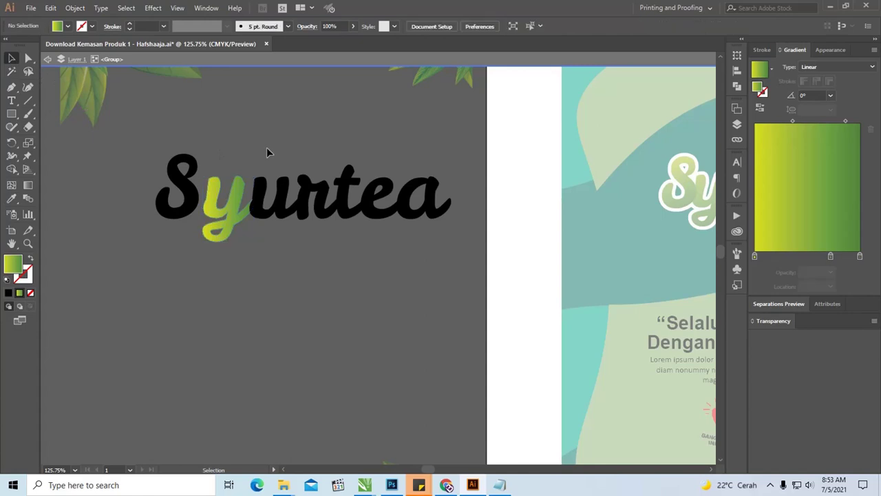
double_click(241, 155)
Add a new white stroke to the Syurtea group in the Appearance panel.
left_click(244, 195)
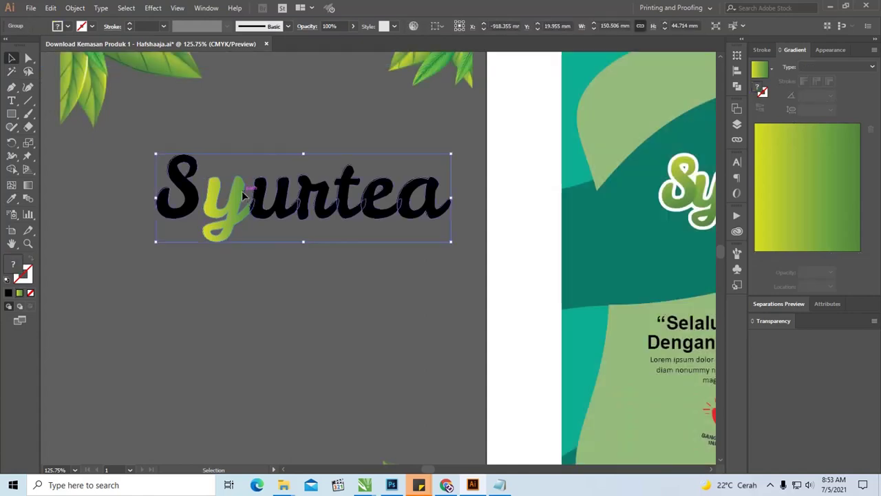
key("ctrl+minus")
key("ctrl+minus")
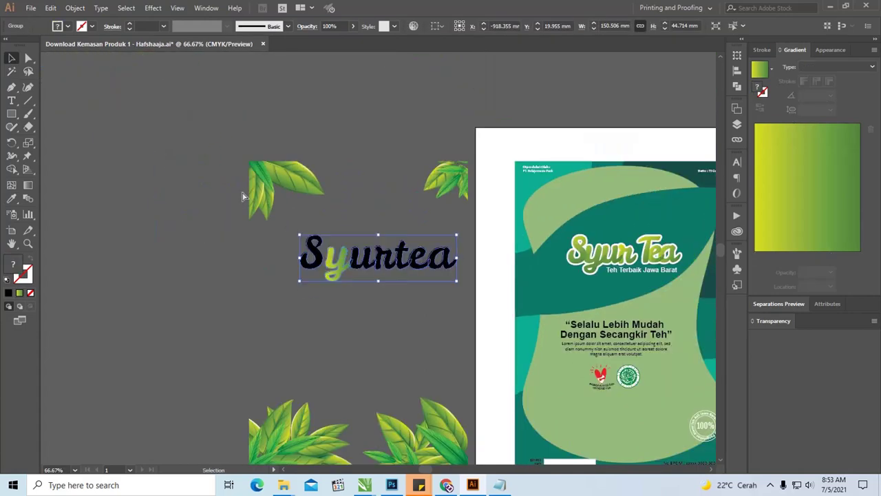
scroll(508, 193, "down", 2)
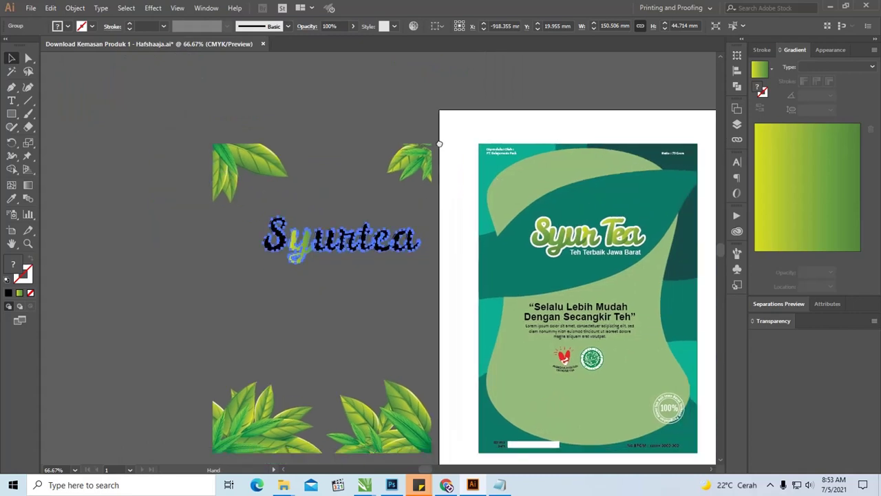
scroll(441, 143, "right", 3)
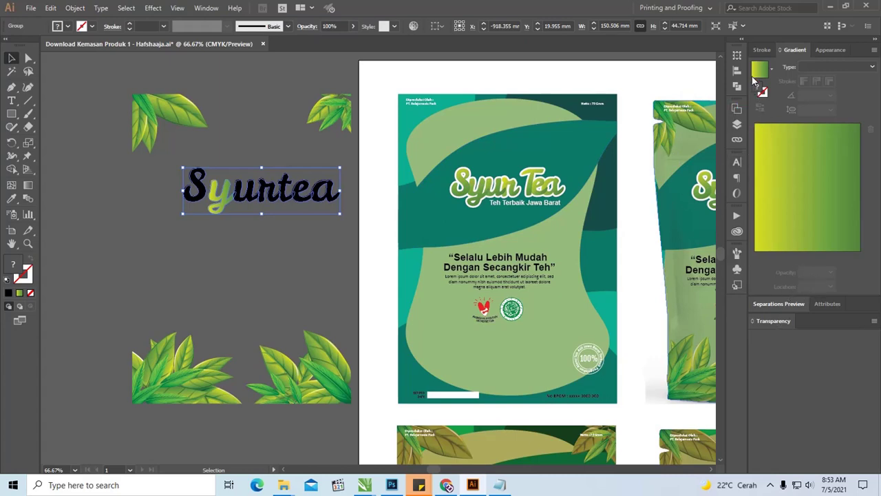
left_click(830, 49)
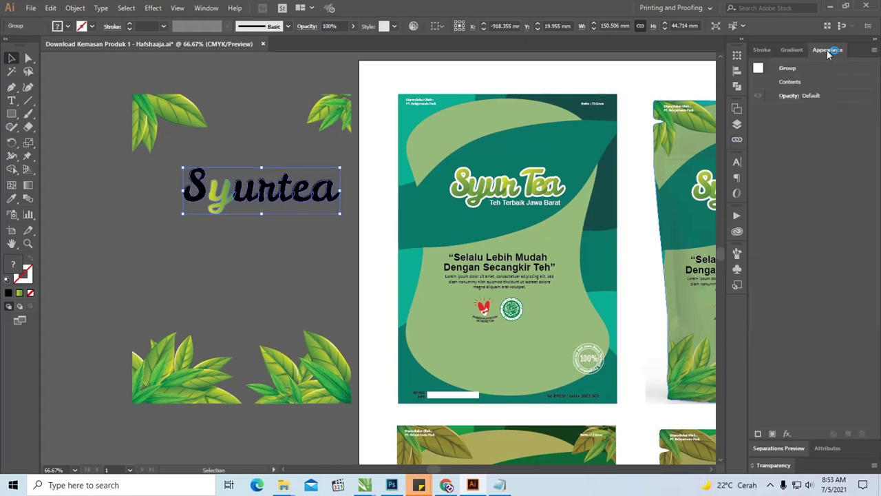
left_click(758, 433)
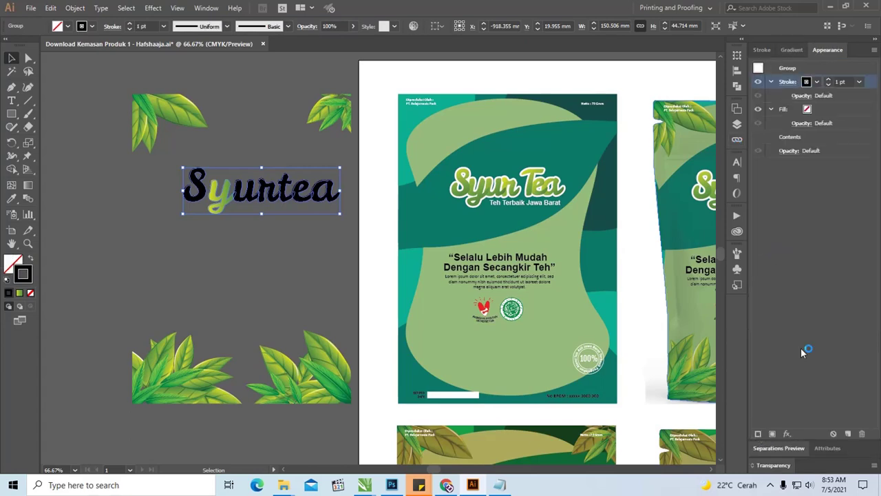
left_click(807, 81)
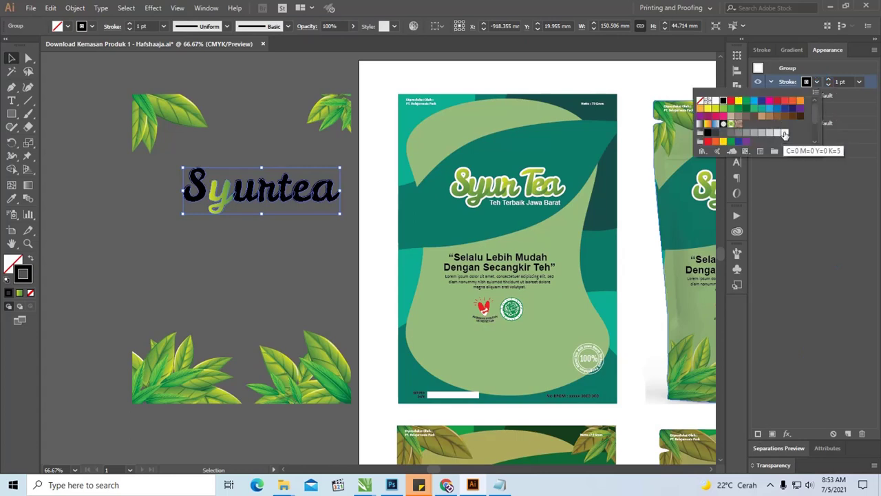
left_click(785, 134)
left_click(794, 190)
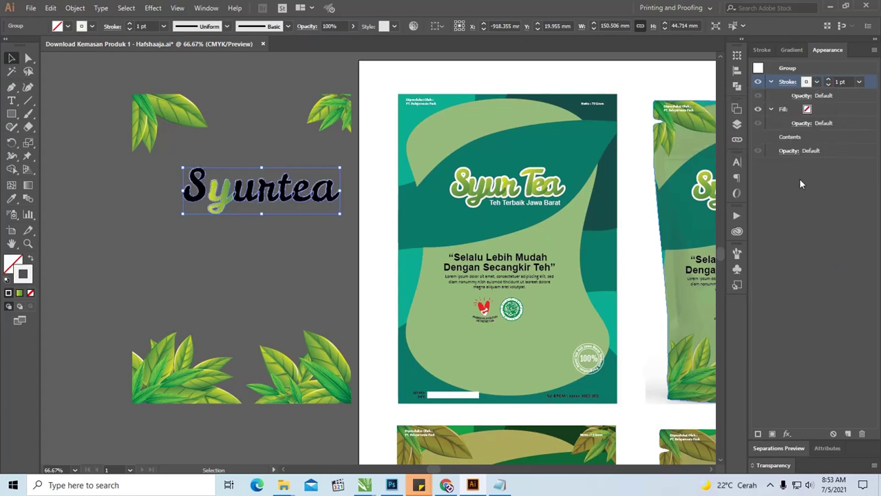
Move the white stroke beneath the letters, thicken it to 22 pt, then delete the lettering.
left_click(847, 83)
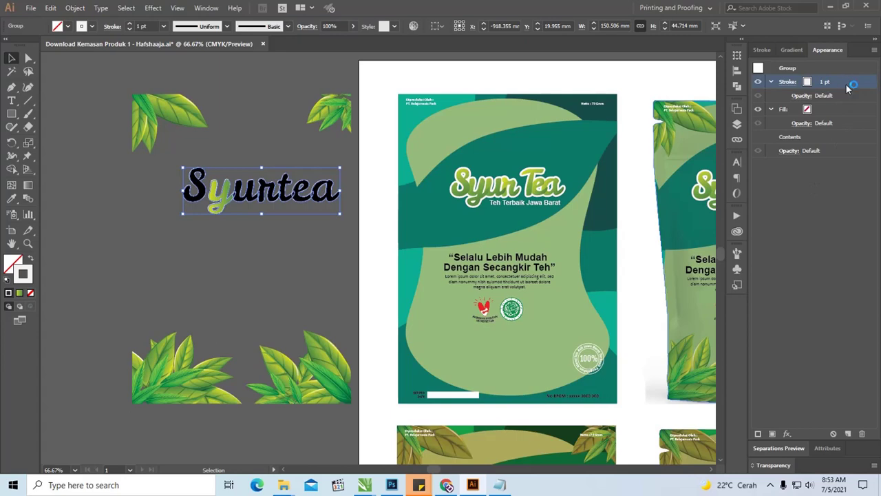
left_click_drag(849, 87, 836, 146)
left_click(847, 122)
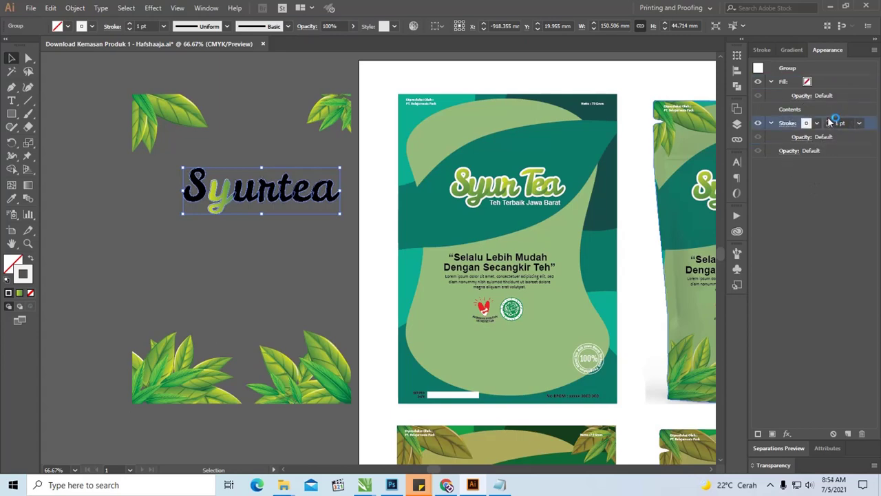
type("15")
key("Return")
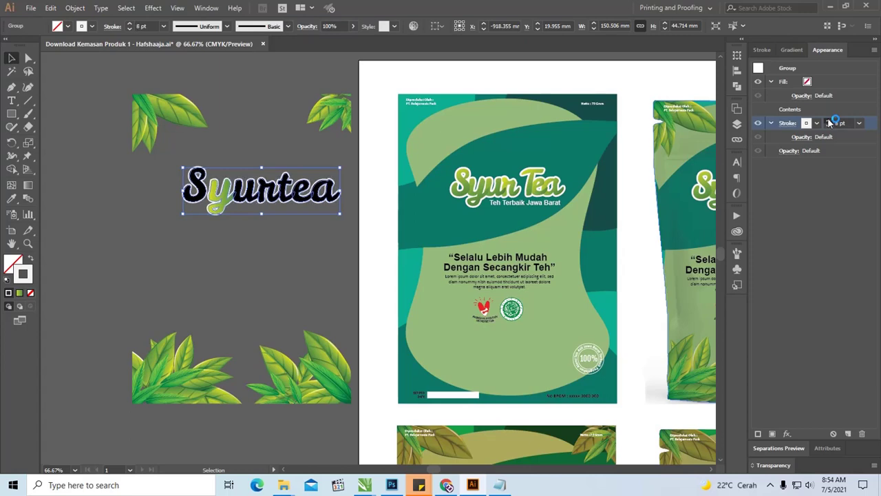
left_click(830, 120)
left_click(830, 120)
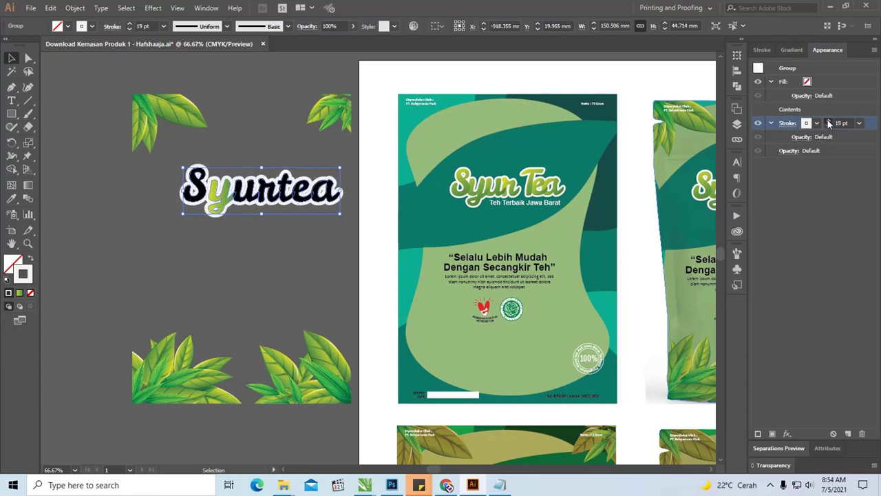
left_click(830, 121)
left_click(830, 121)
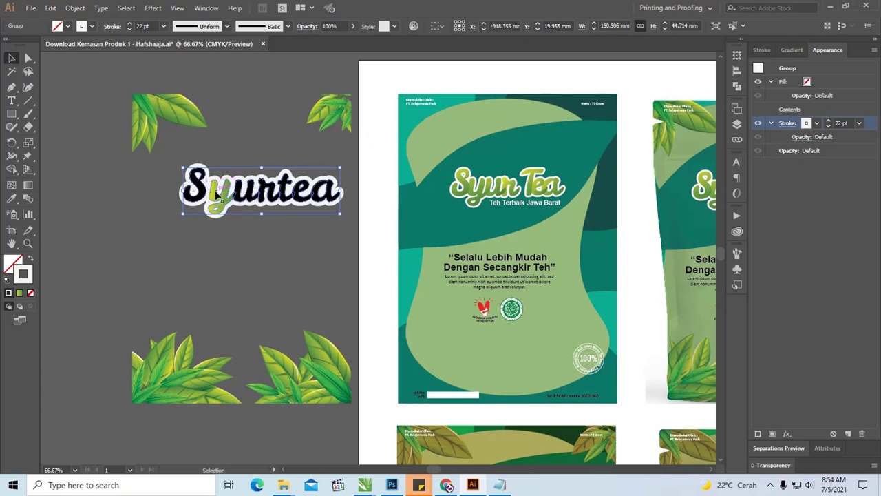
key("Delete")
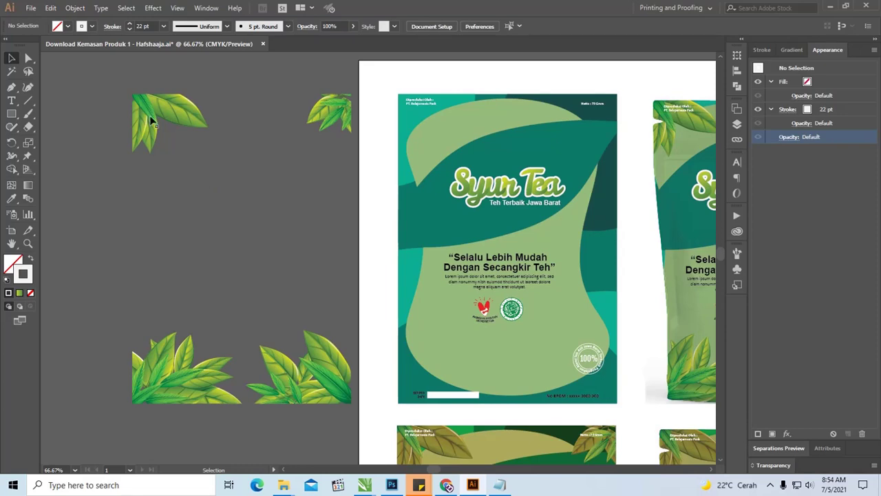
Zoom in on the leaf frame and release its clipping mask.
left_click_drag(150, 104, 157, 111)
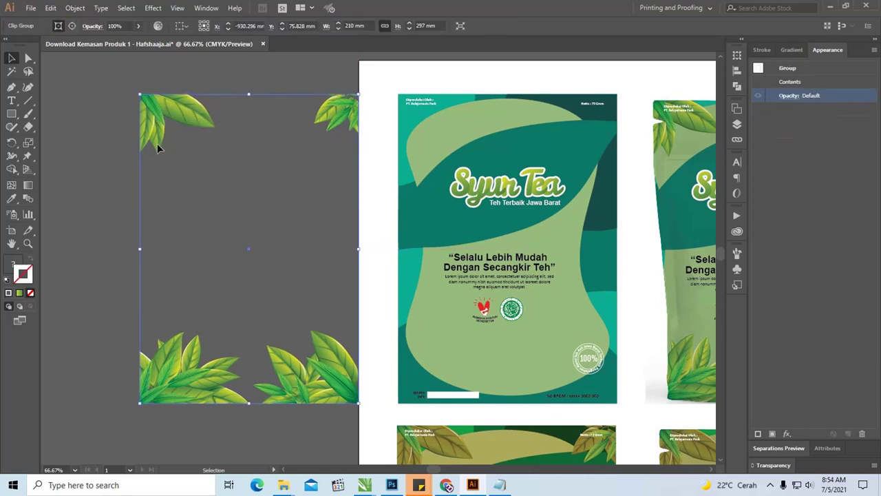
key("z")
left_click_drag(107, 81, 361, 409)
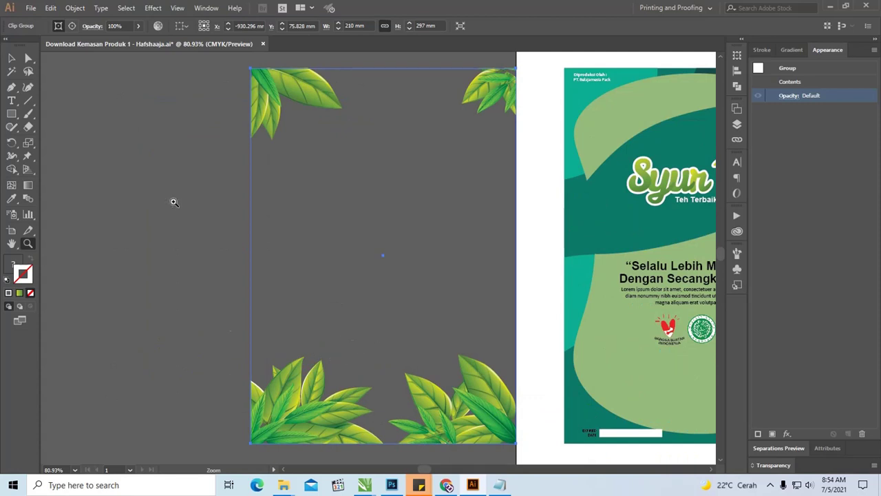
scroll(282, 336, "down", 1)
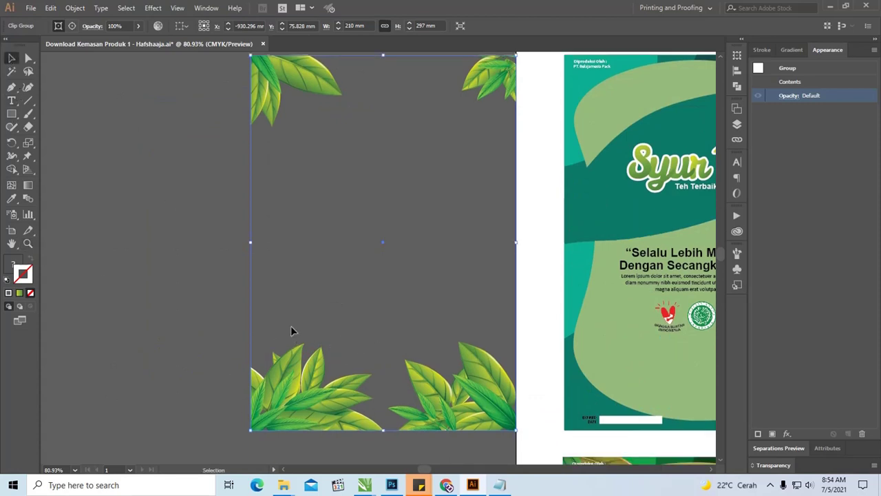
scroll(291, 326, "down", 1)
scroll(288, 344, "down", 1)
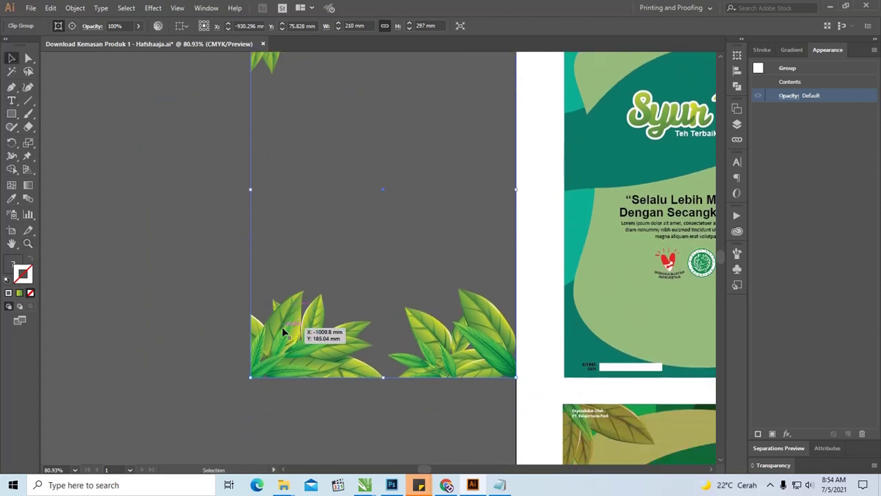
right_click(284, 328)
left_click(328, 244)
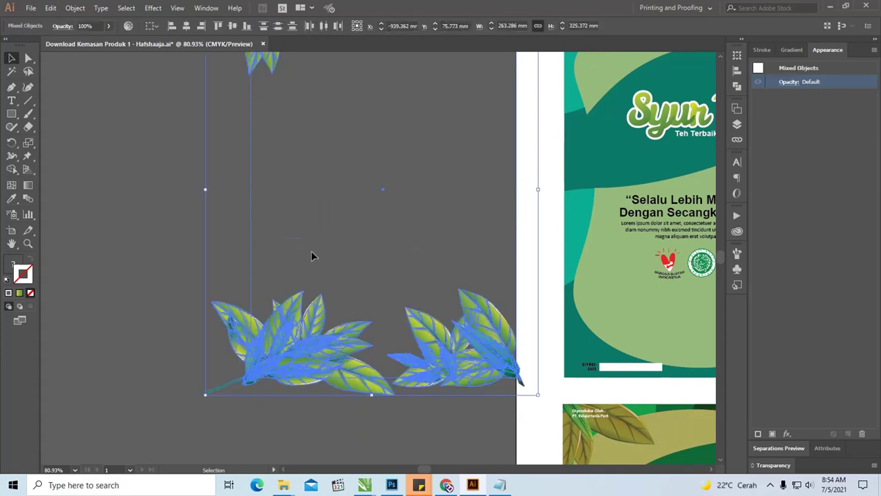
Ungroup the bottom leaf artwork and shift the left leaf cluster.
left_click(176, 250)
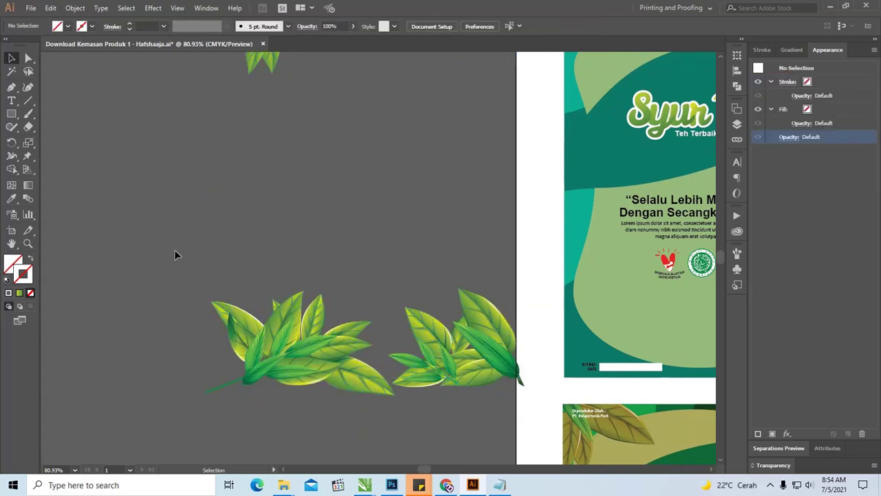
left_click(228, 339)
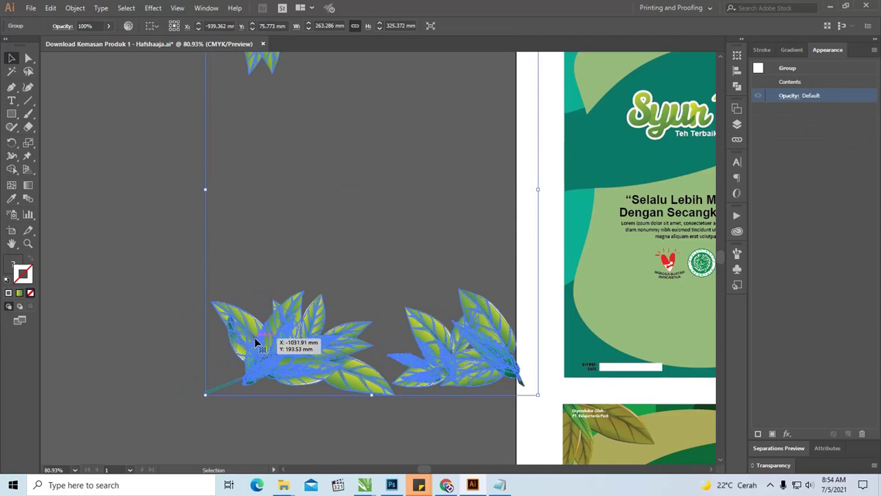
right_click(256, 338)
mouse_move(291, 269)
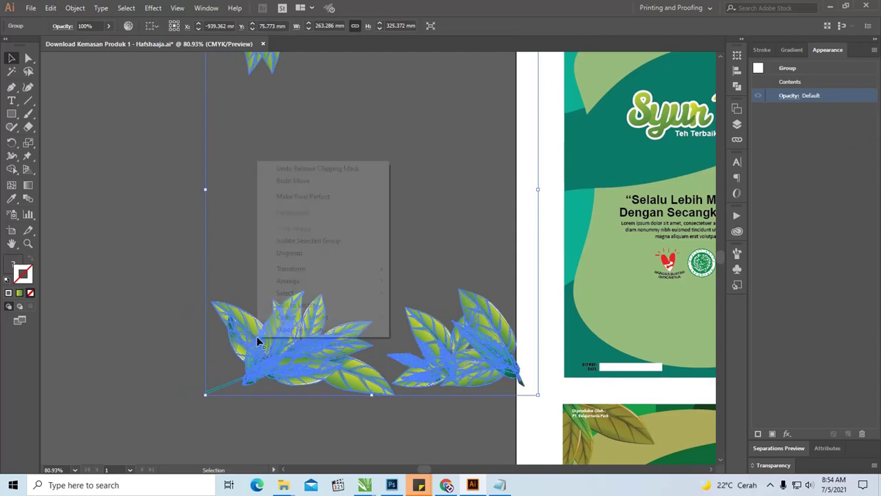
left_click(284, 252)
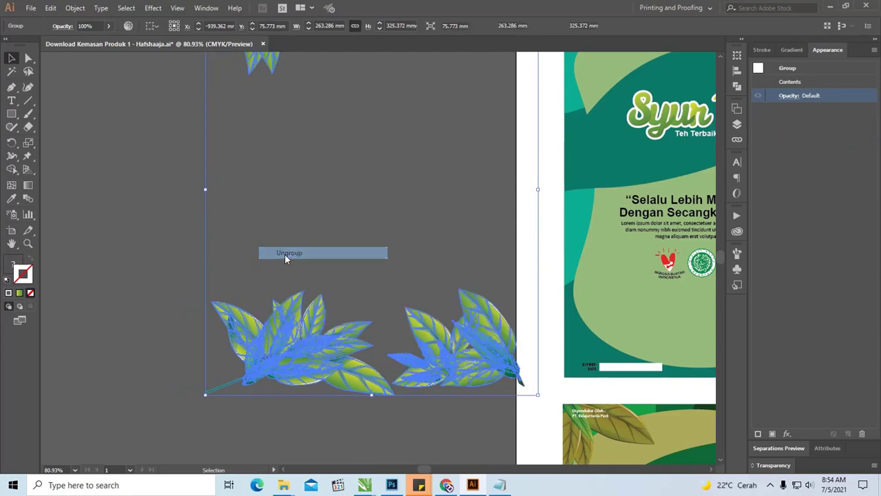
left_click(183, 254)
mouse_move(278, 358)
left_mouse_down()
mouse_move(197, 375)
mouse_move(252, 343)
mouse_move(337, 333)
left_mouse_up()
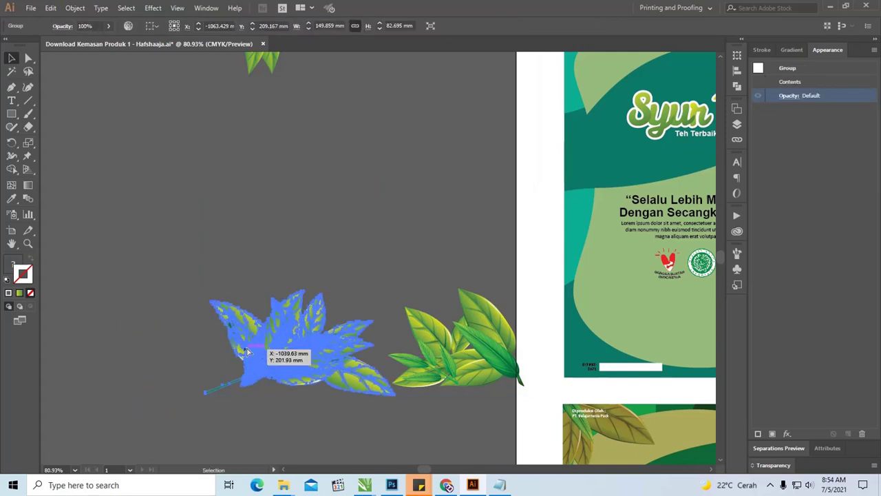
Ungroup the left cluster and spread its sprigs and the middle and right clusters apart.
right_click(255, 351)
left_click(273, 255)
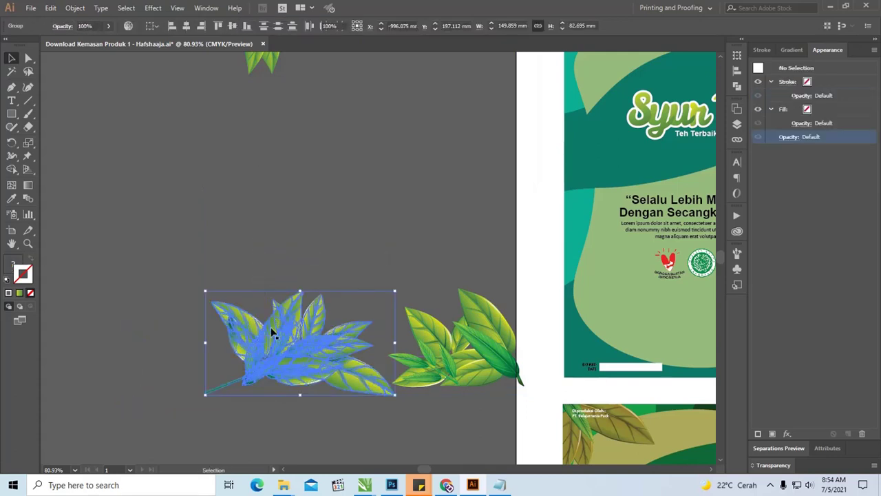
left_click(273, 262)
left_click_drag(283, 348, 207, 324)
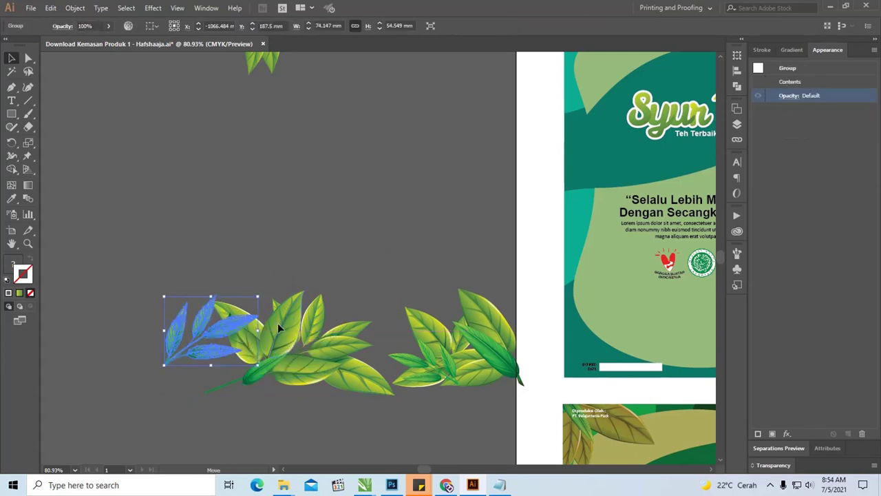
left_click_drag(277, 323, 276, 312)
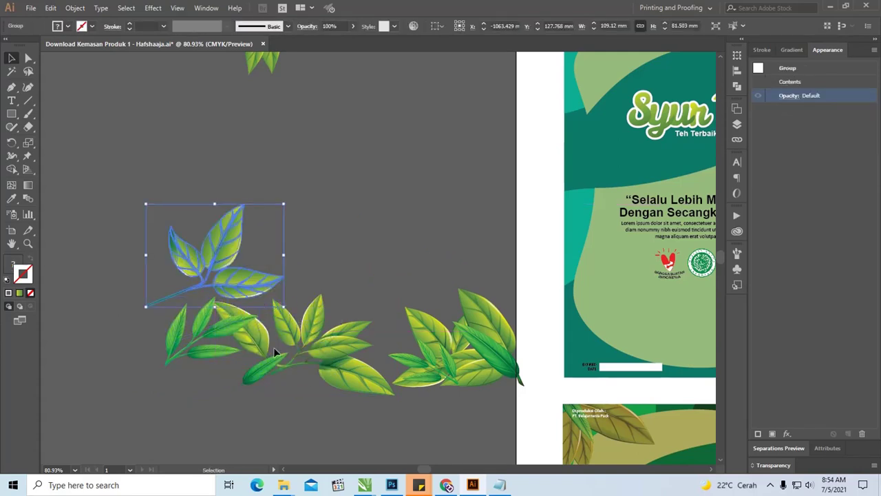
left_click_drag(295, 347, 234, 381)
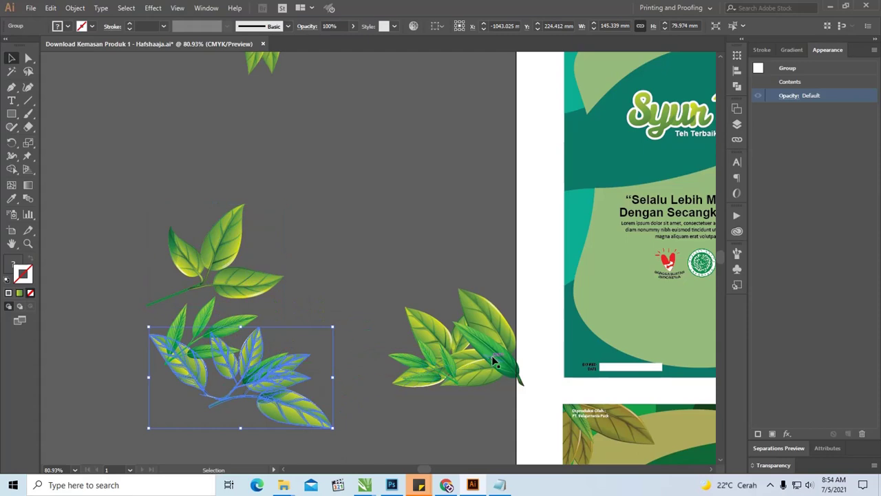
left_click_drag(492, 355, 460, 393)
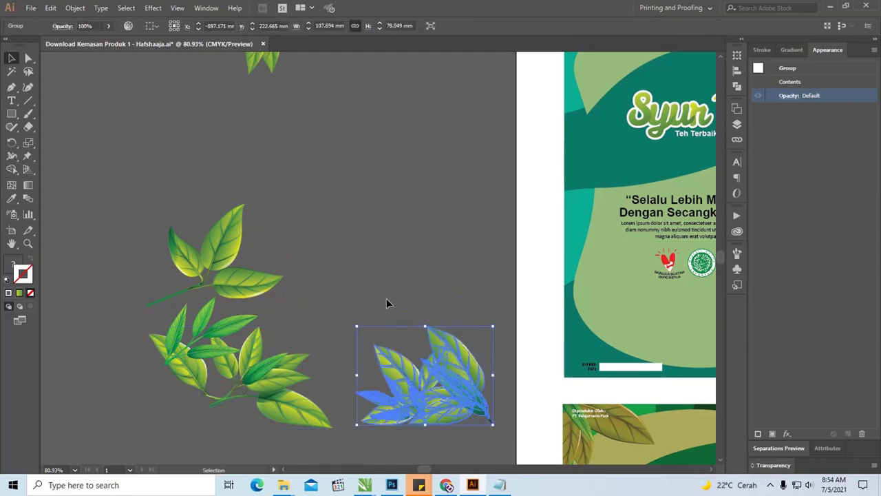
Zoom in to inspect the top leaf clusters, then zoom out to the packaging designs.
scroll(387, 299, "up", 3)
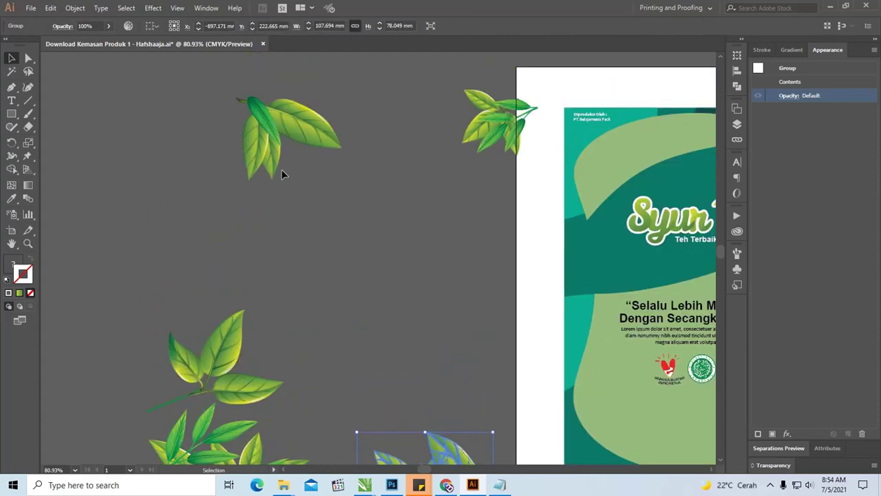
key("z")
left_click_drag(222, 86, 556, 211)
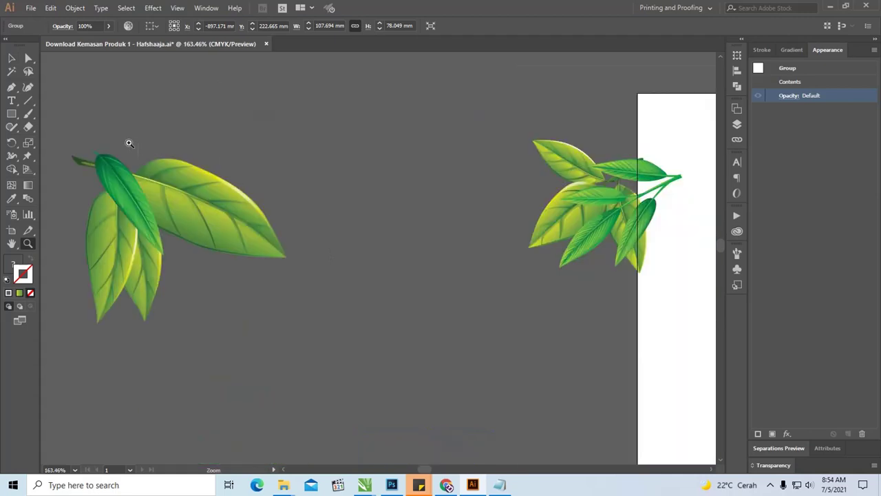
left_click_drag(129, 142, 259, 276)
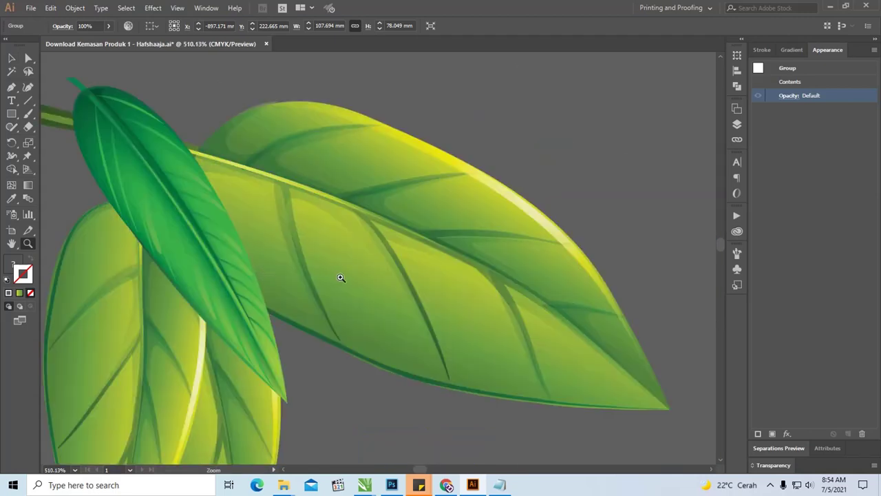
key("v")
key("ctrl+minus")
key("ctrl+minus")
key("ctrl+minus")
key("ctrl+minus")
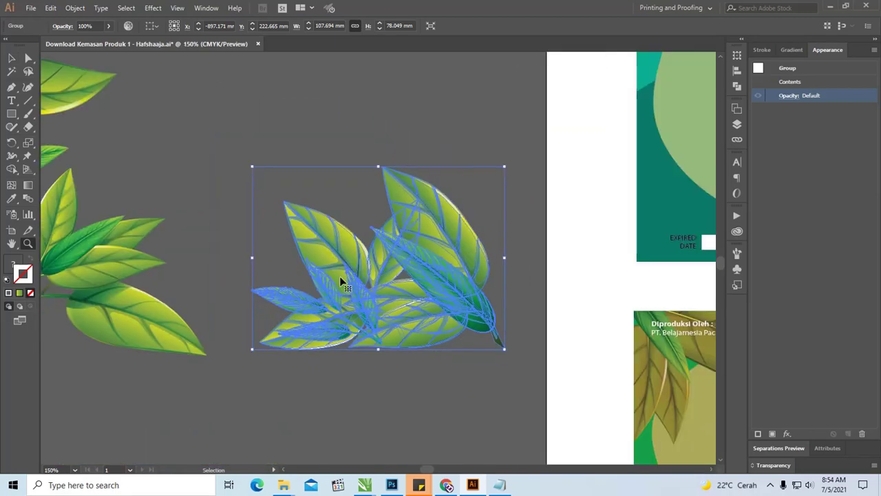
key("ctrl+minus")
key("ctrl+minus")
key("ctrl+minus")
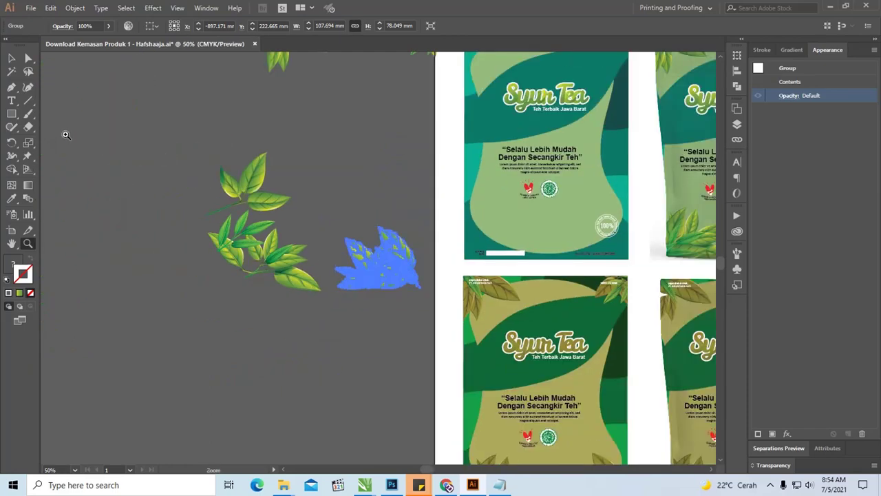
Select and zoom in on the front design's two logos, then reopen the licence readme.
left_click(12, 58)
scroll(440, 289, "up", 1)
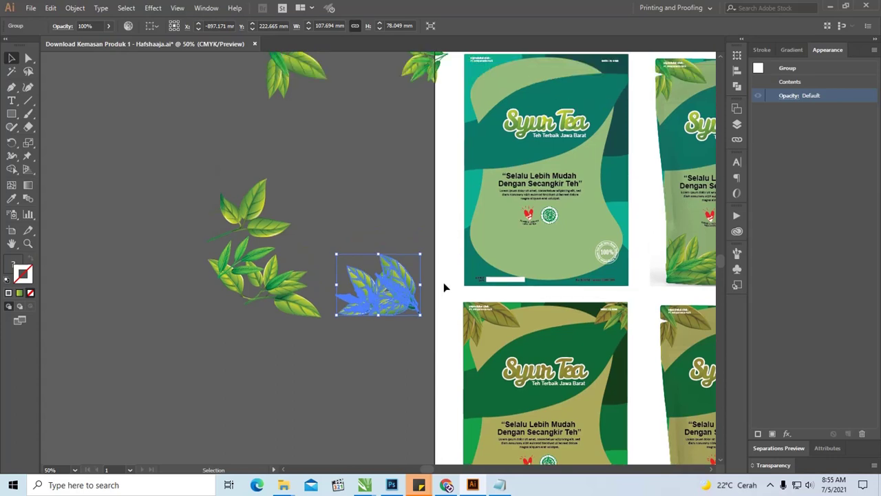
scroll(406, 283, "up", 1)
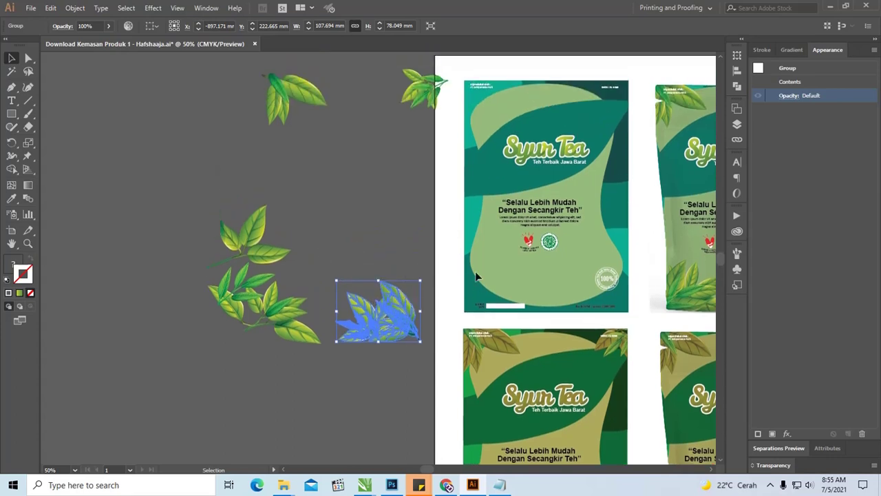
left_click(551, 246)
scroll(555, 262, "up", 1)
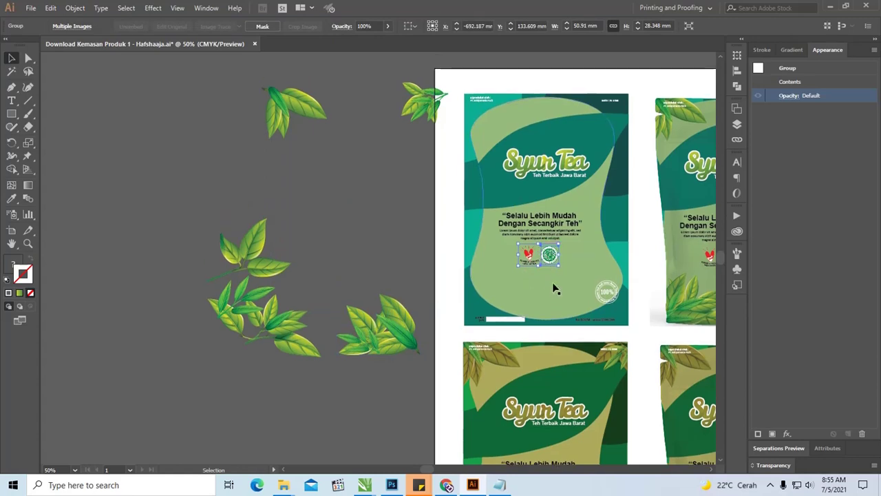
key("z")
left_click_drag(495, 235, 615, 282)
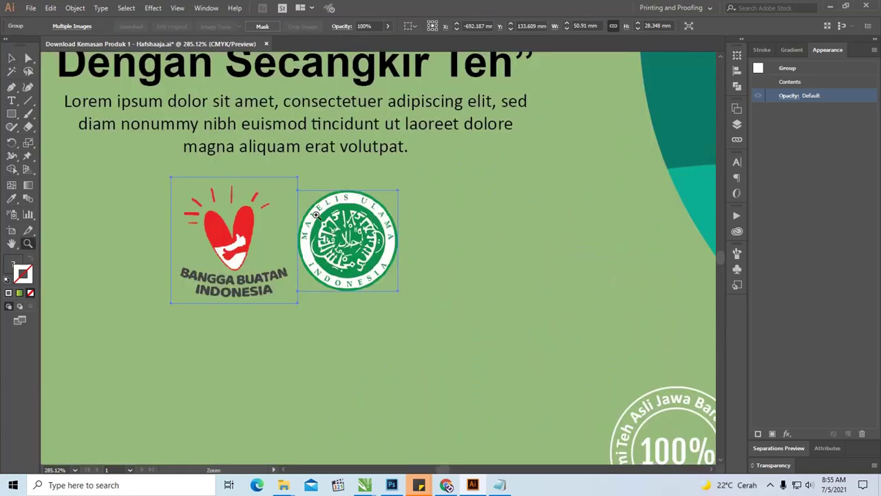
left_click(500, 485)
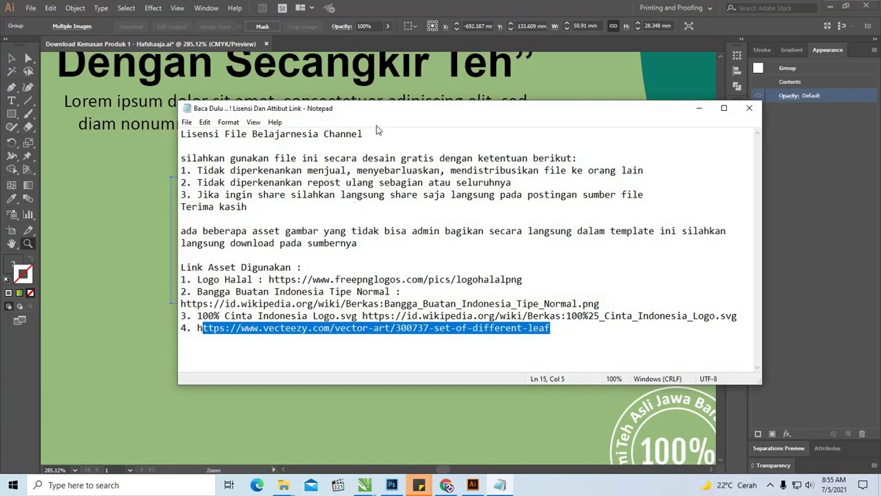
left_click(393, 307)
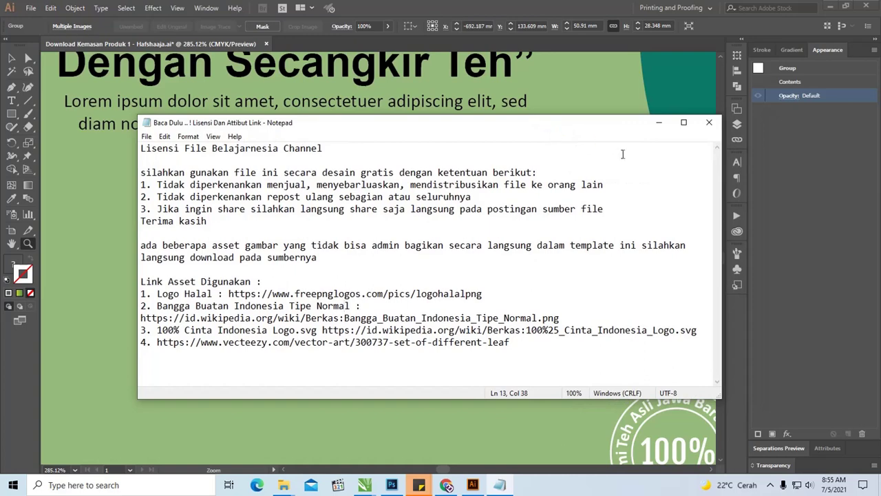
left_click(659, 122)
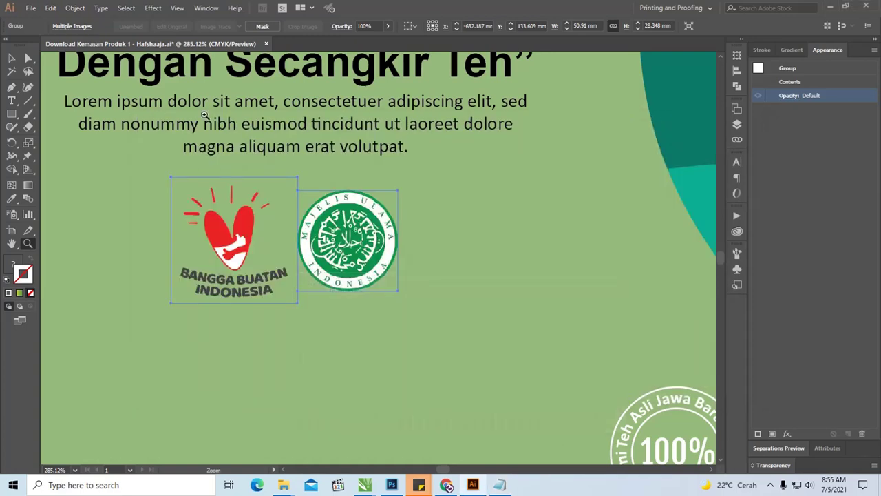
left_click(11, 58)
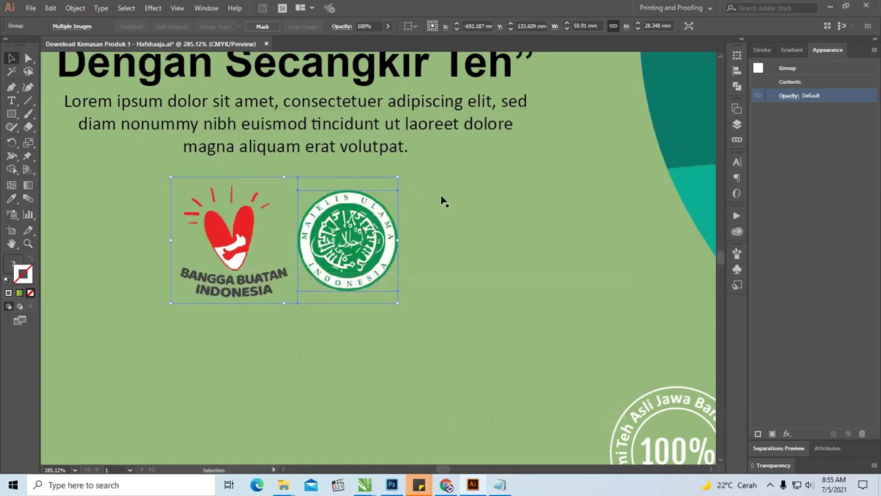
key("ctrl+minus")
key("ctrl+minus")
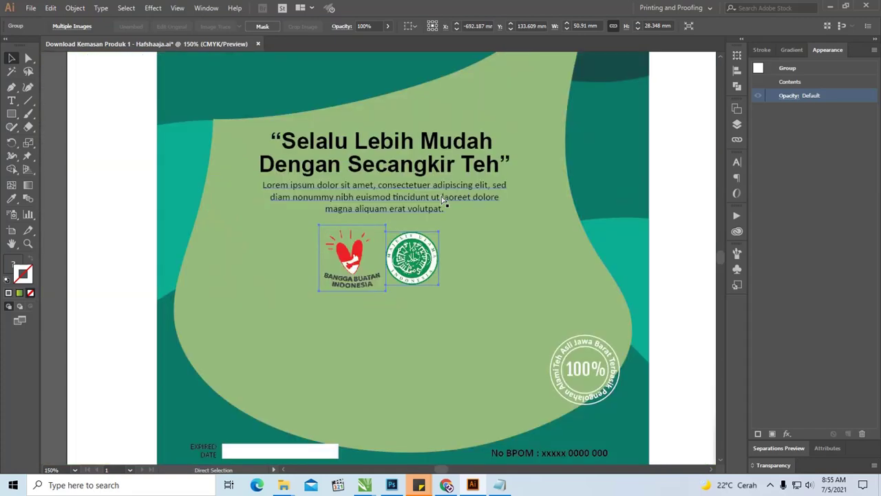
key("ctrl+minus")
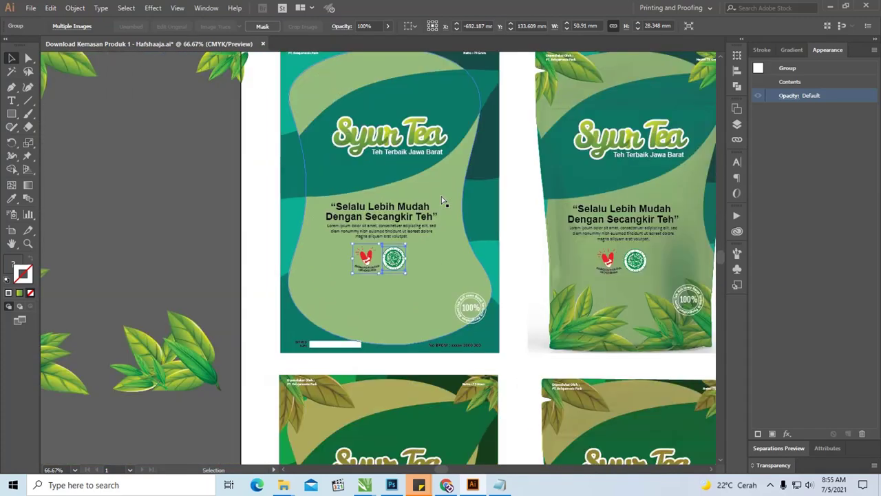
key("ctrl+minus")
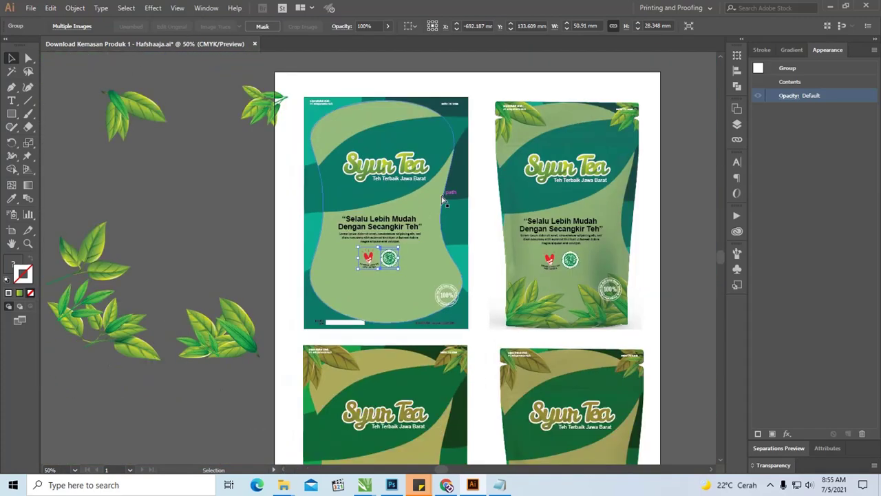
left_click(149, 128)
scroll(403, 270, "down", 5)
scroll(404, 264, "down", 1)
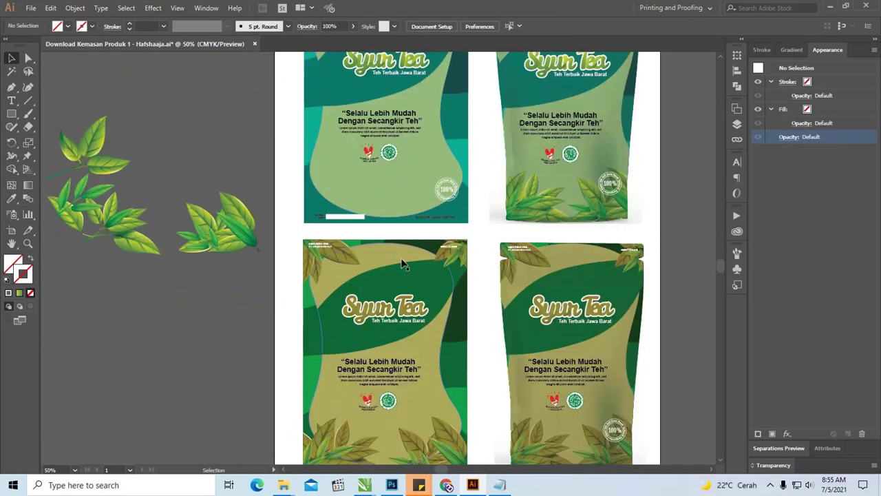
scroll(407, 261, "up", 1)
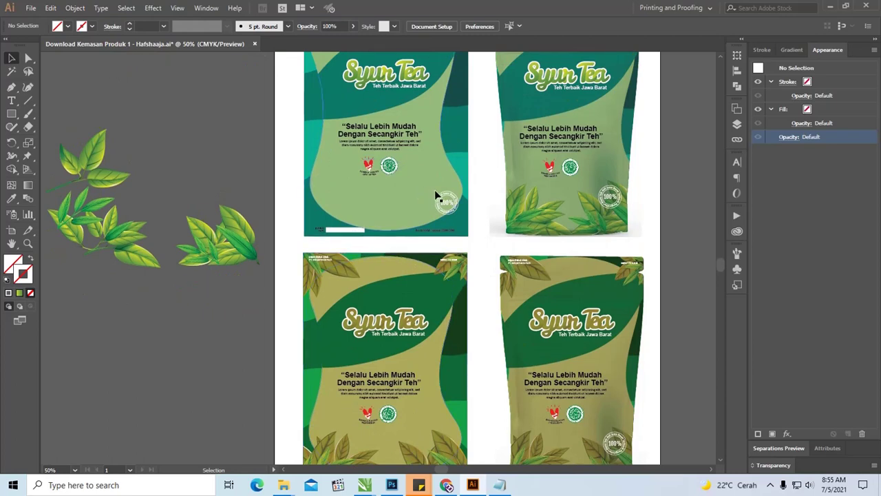
scroll(445, 196, "up", 2)
scroll(446, 195, "down", 3)
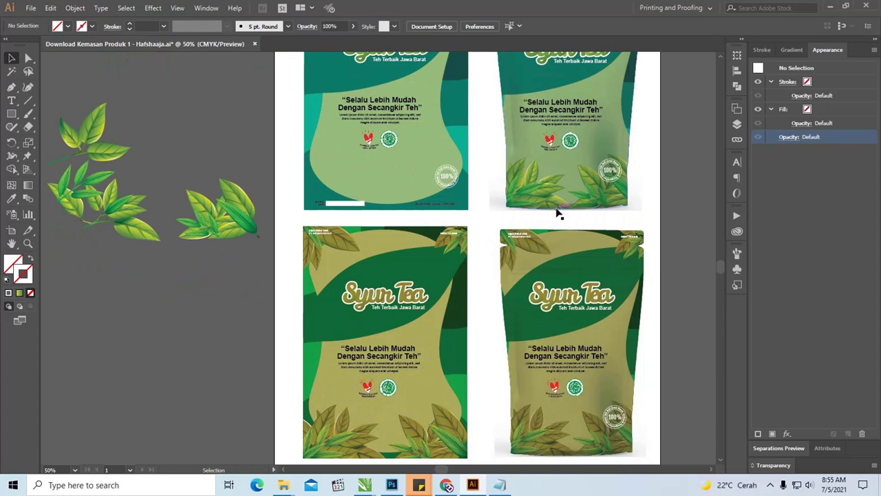
scroll(561, 210, "up", 2)
scroll(571, 202, "down", 1)
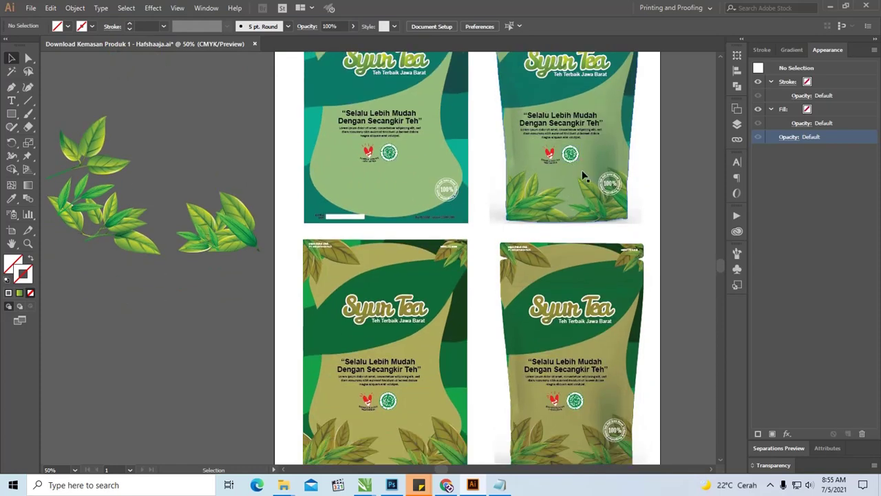
scroll(583, 174, "up", 3)
scroll(582, 174, "right", 5)
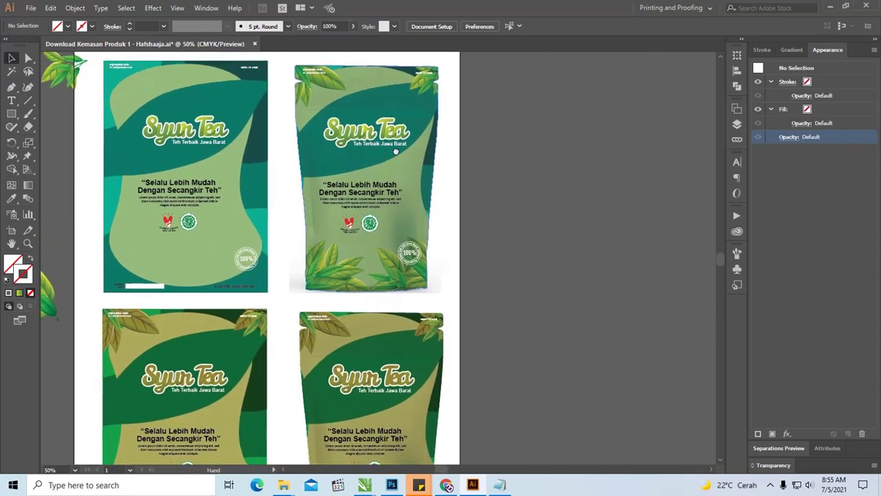
Ungroup the top-right pouch from its white Multiply bag mockup and move the mockup 213.08 mm right.
left_click_drag(407, 171, 544, 172)
right_click(544, 169)
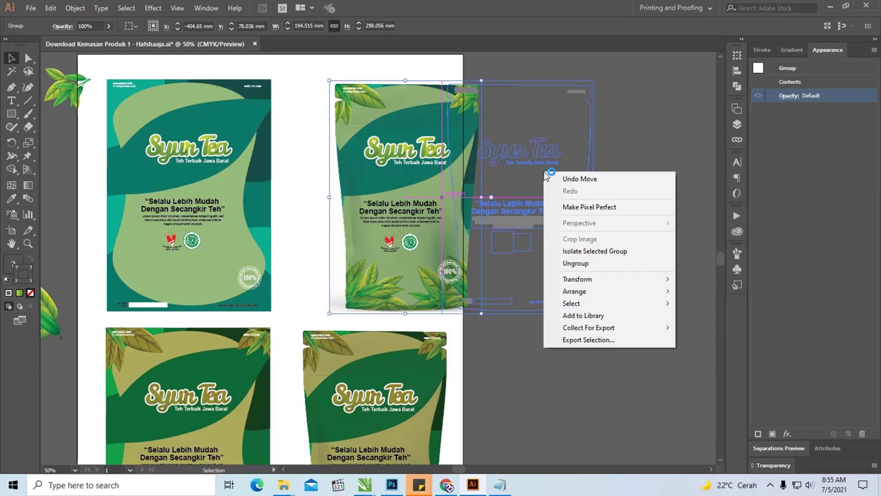
left_click(586, 263)
left_click(654, 208)
left_click_drag(649, 173, 542, 173)
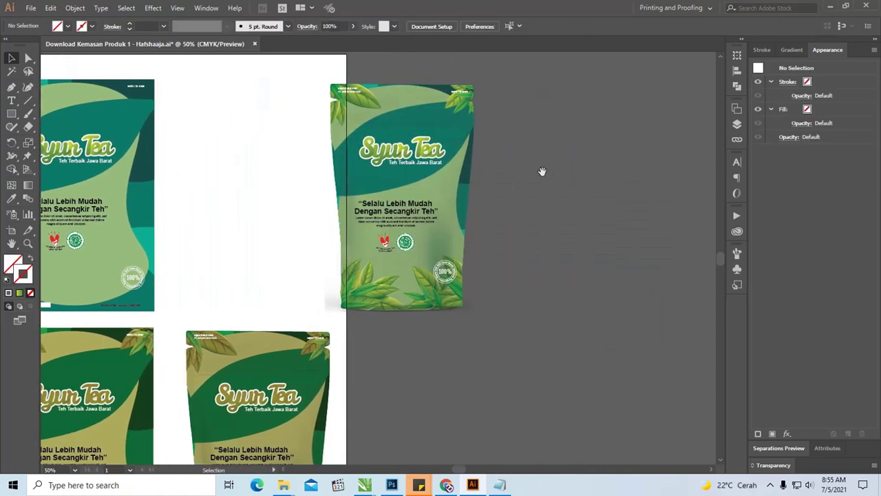
left_click_drag(453, 179, 585, 182)
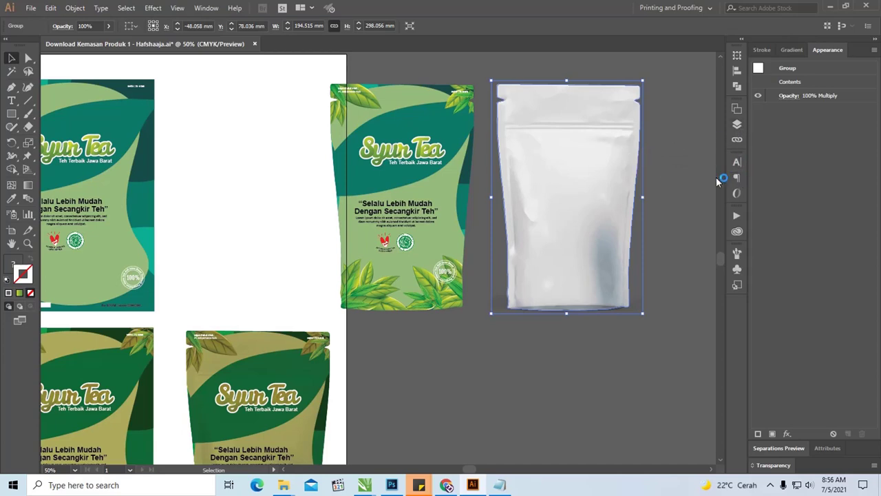
Confirm the mockup's Multiply 100% opacity and align it back over the green pouch at X -251.316 mm.
left_click(793, 96)
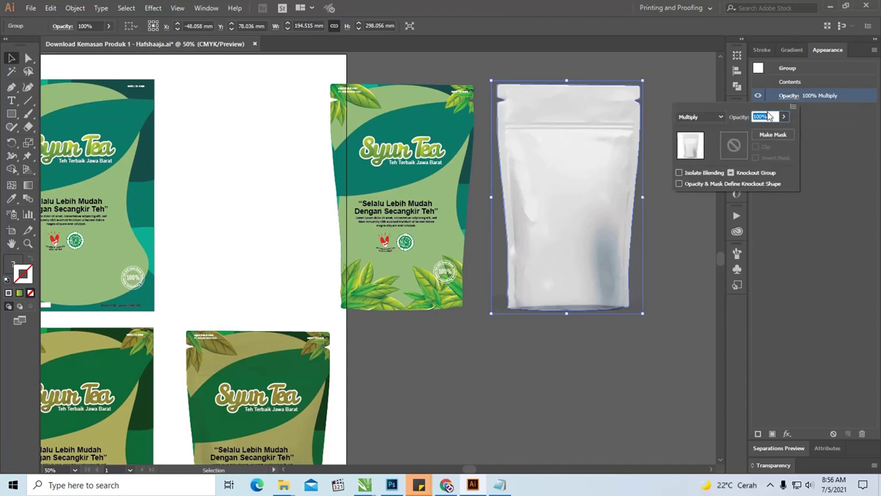
left_click(682, 90)
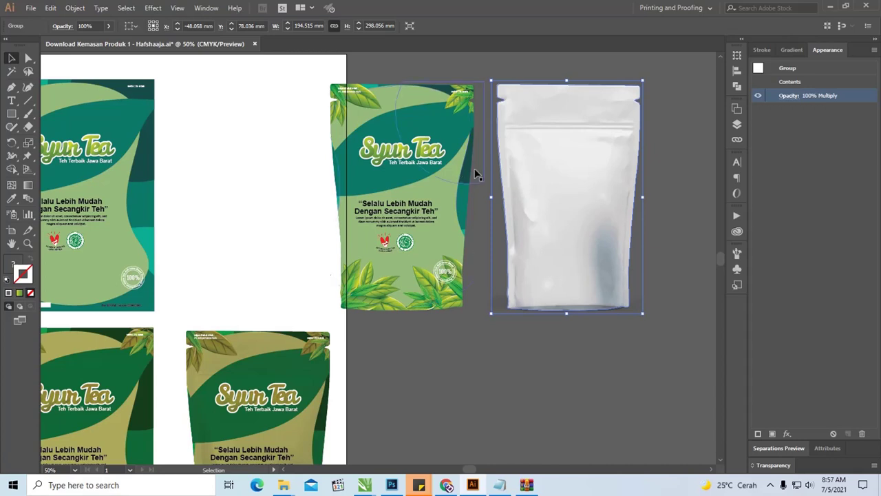
mouse_move(569, 139)
left_mouse_down()
mouse_move(578, 149)
mouse_move(424, 162)
left_mouse_up()
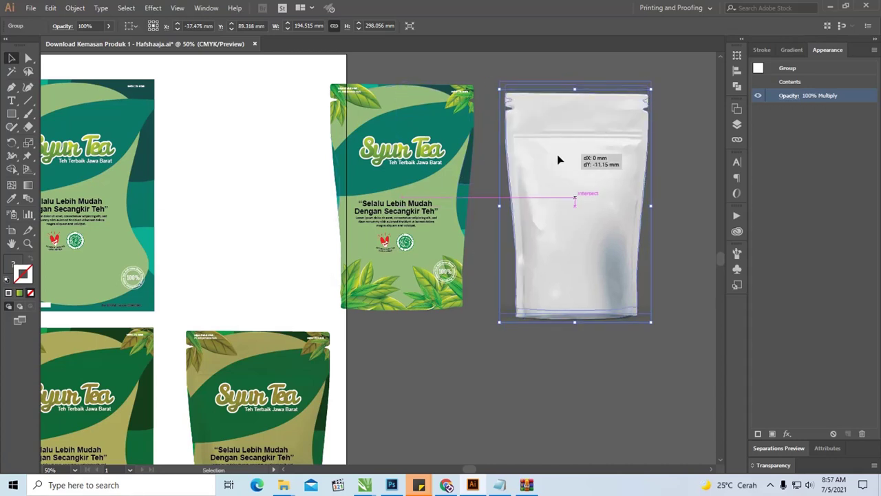
left_click_drag(474, 176, 471, 176)
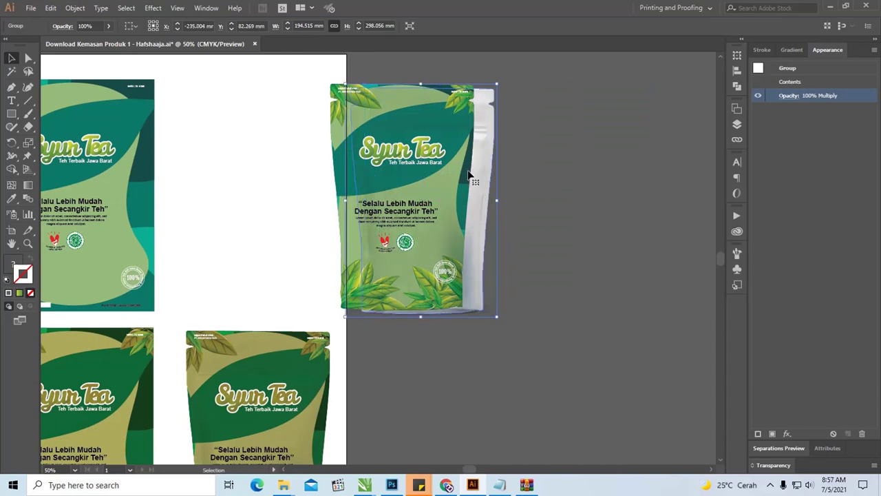
left_click_drag(486, 157, 473, 155)
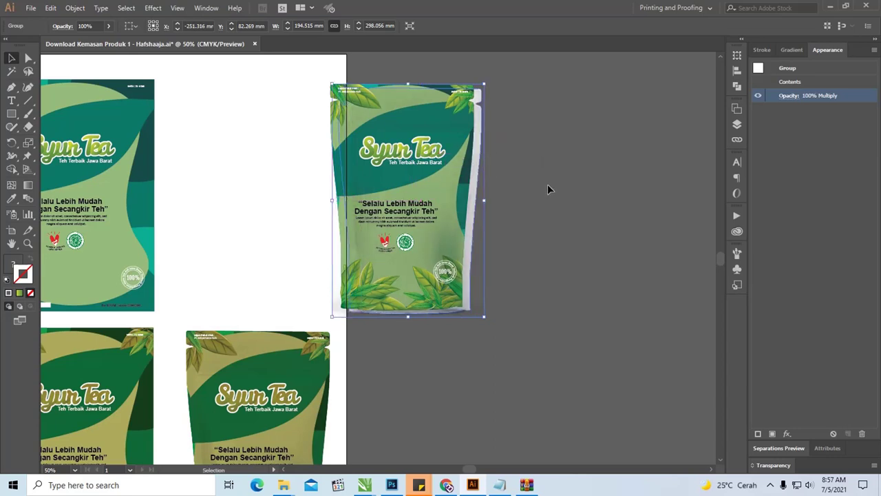
scroll(548, 189, "down", 1)
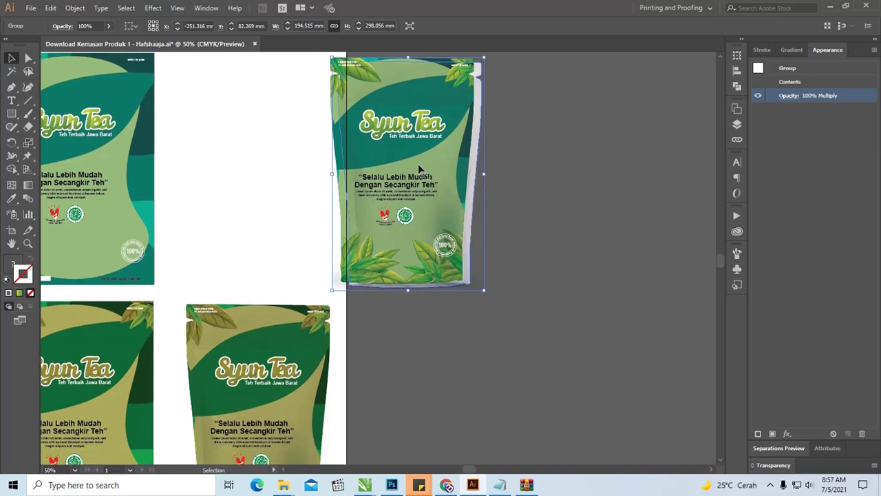
key("space")
left_click_drag(394, 158, 524, 156)
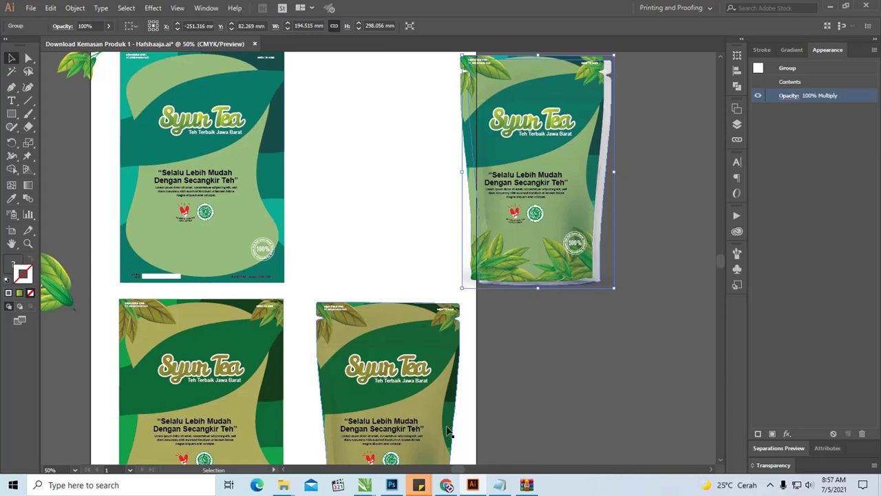
mouse_move(364, 484)
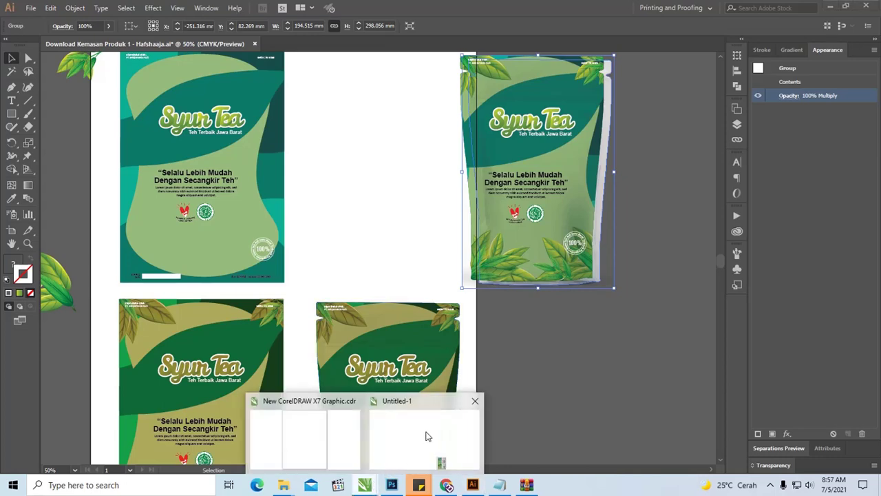
Switch to CorelDRAW's Untitled-1 document and select the top-right and top-left pouch groups.
left_click(427, 436)
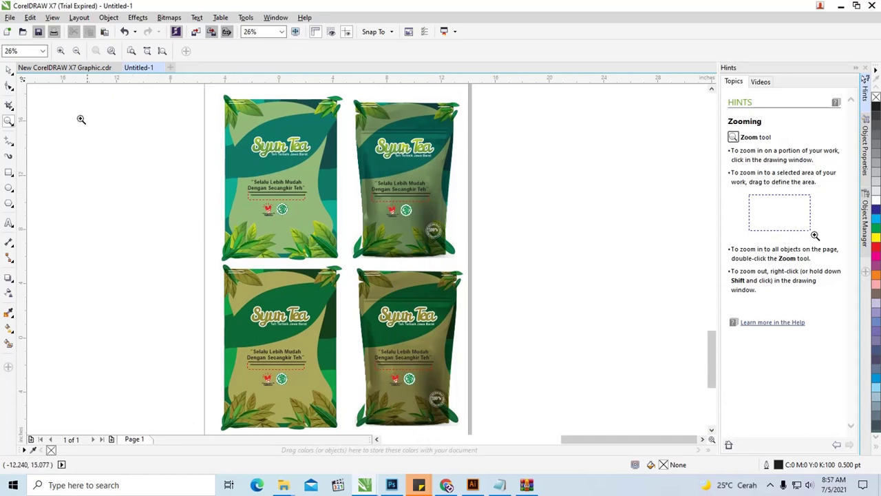
left_click(8, 71)
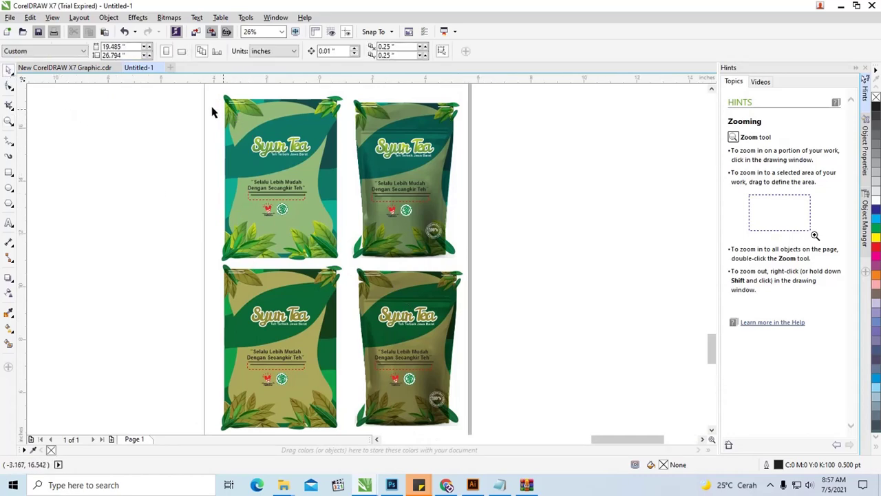
scroll(219, 112, "up", 2)
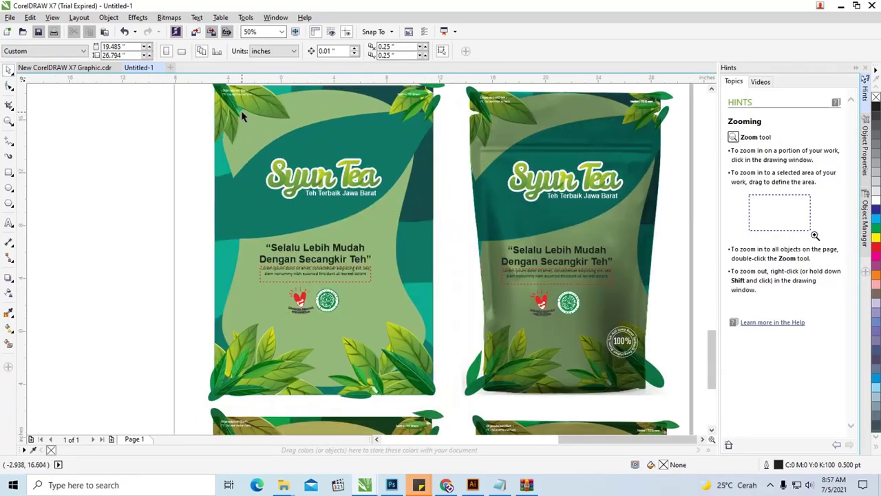
scroll(243, 117, "down", 2)
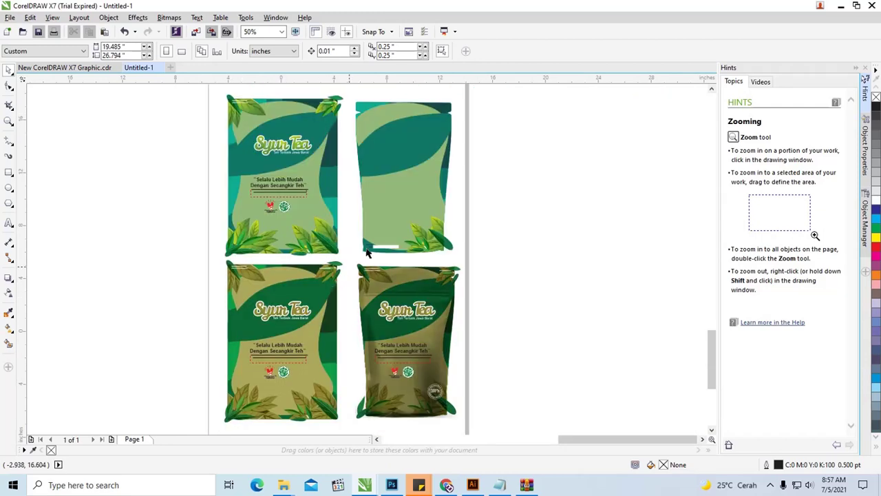
left_click(363, 113)
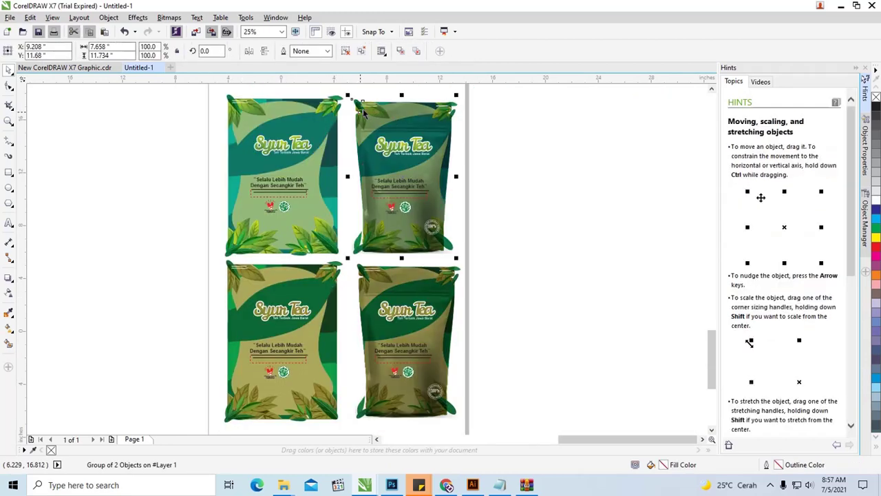
left_click(360, 113)
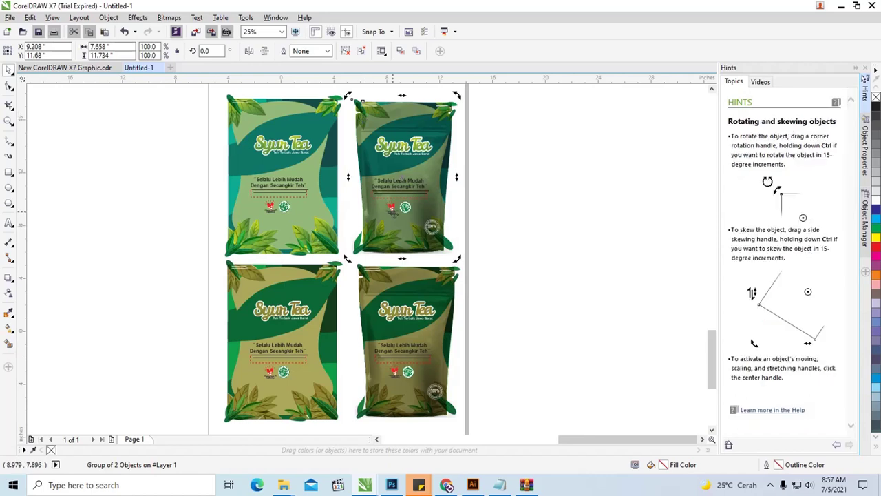
left_click(316, 226)
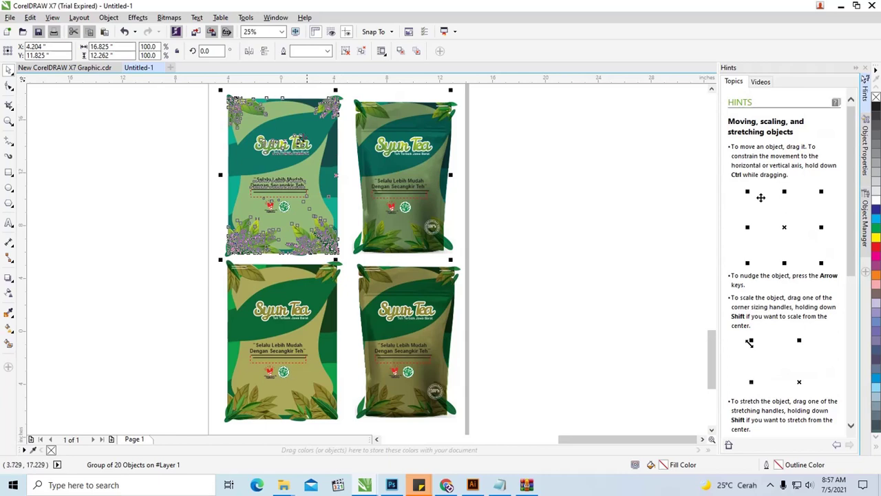
left_click(501, 181)
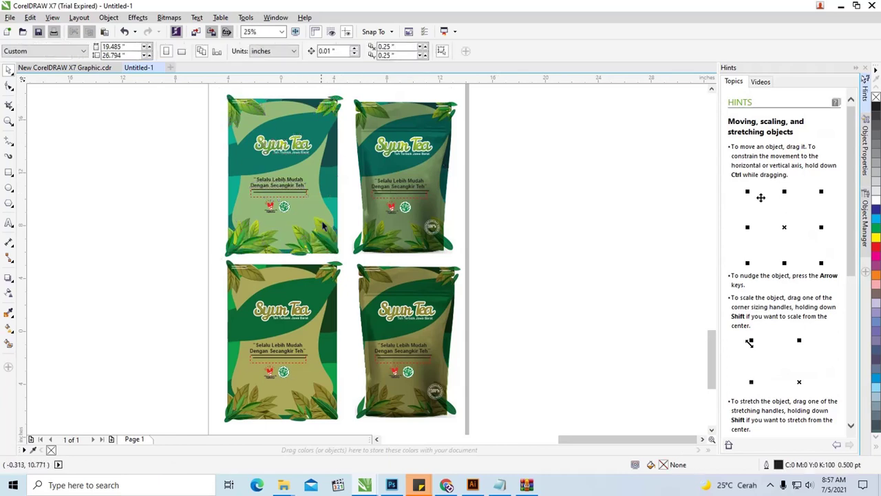
left_click(436, 164)
left_click_drag(437, 164, 586, 172)
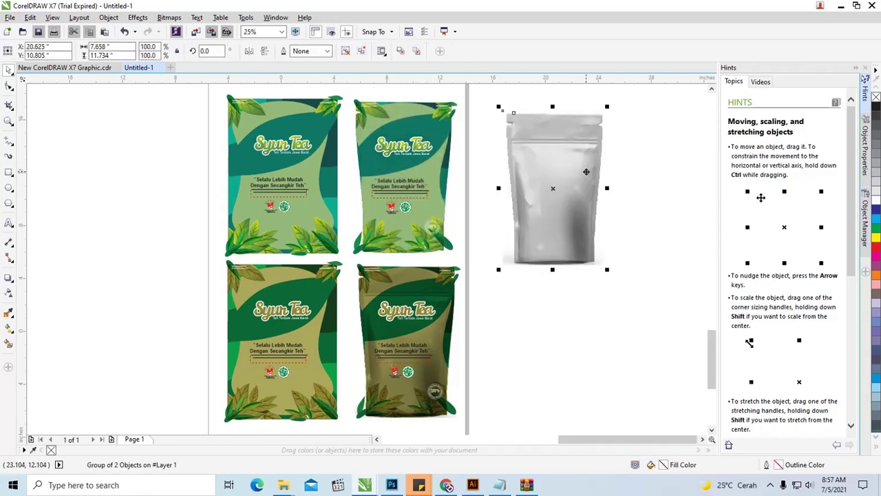
left_click(8, 293)
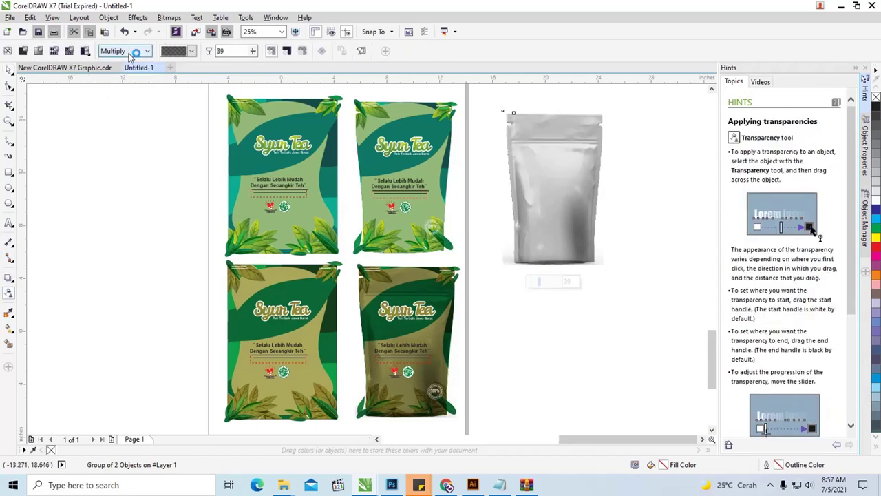
left_click(135, 50)
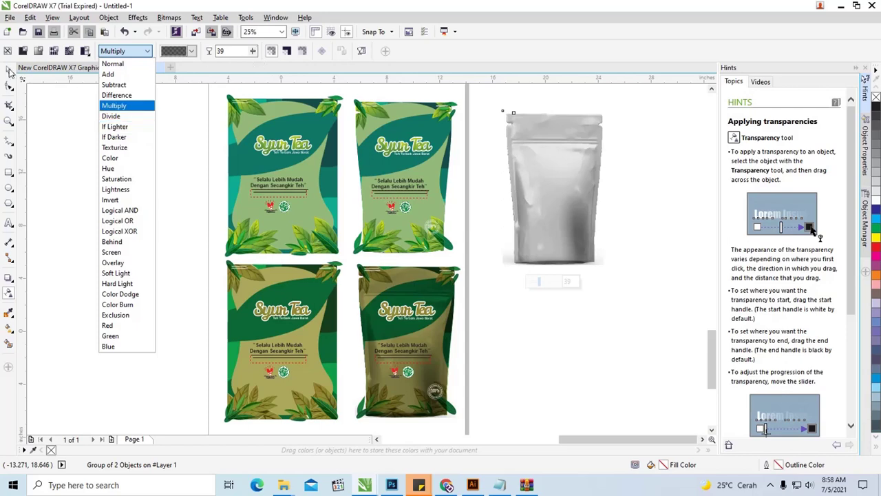
left_click(11, 72)
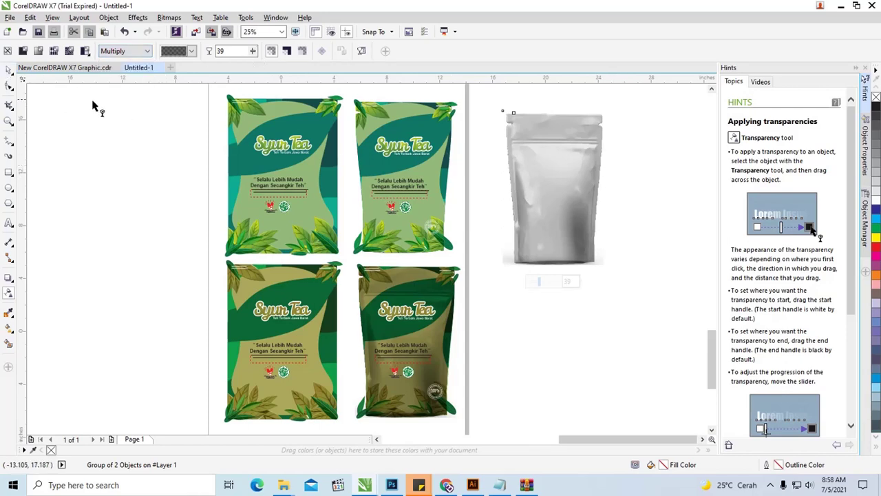
left_click(9, 70)
mouse_move(567, 187)
left_mouse_down()
mouse_move(460, 161)
mouse_move(466, 174)
left_mouse_up()
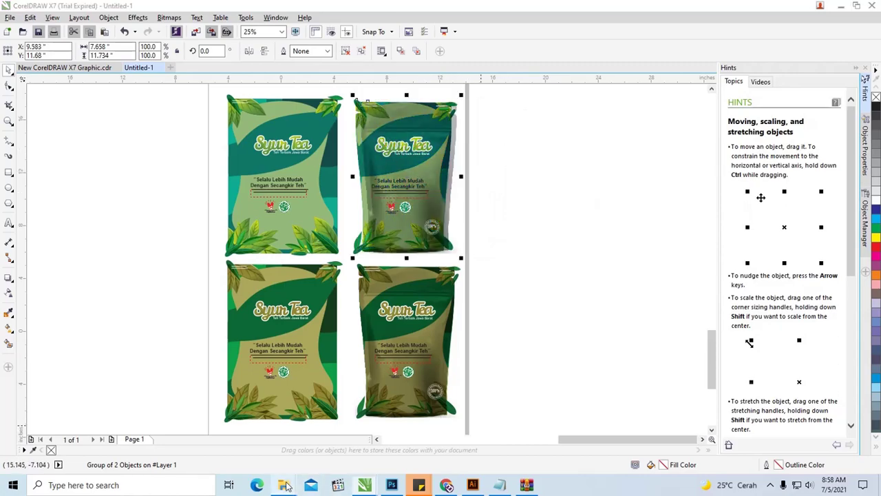
mouse_move(283, 484)
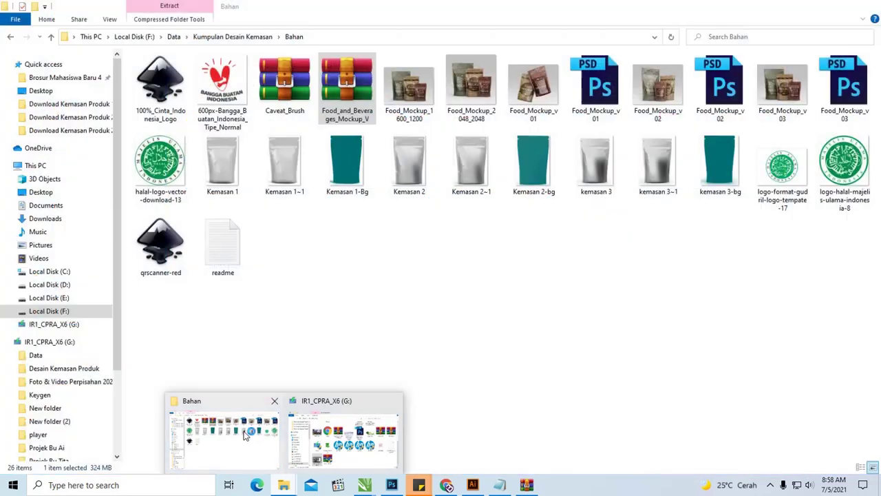
Open both Hafshaaja PSD files from the Download Kemasan Produk 1 Photoshop folder.
left_click(231, 434)
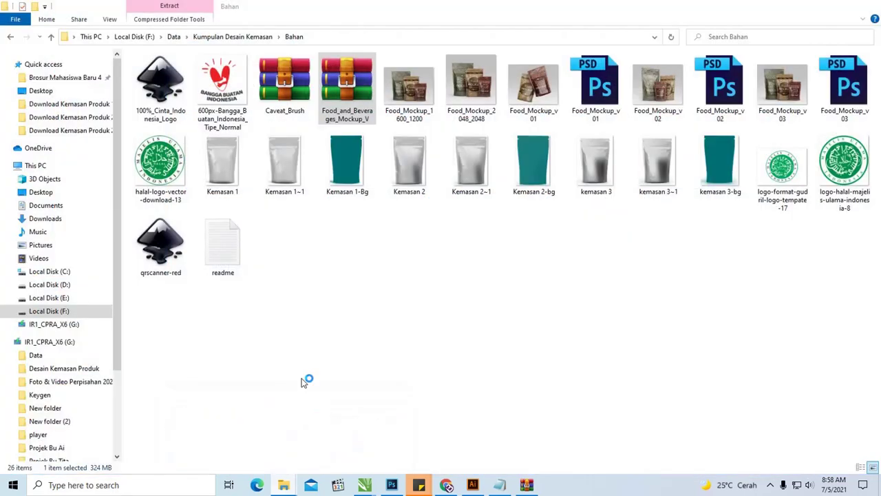
key("alt+Tab")
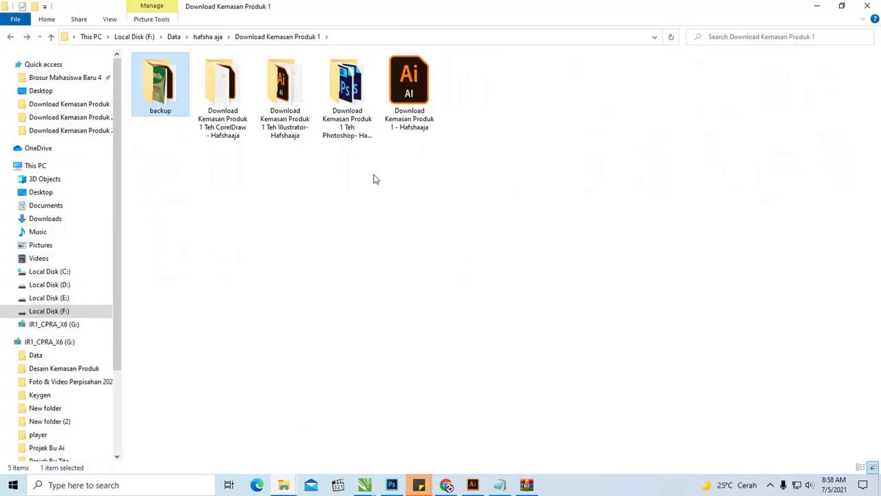
double_click(347, 86)
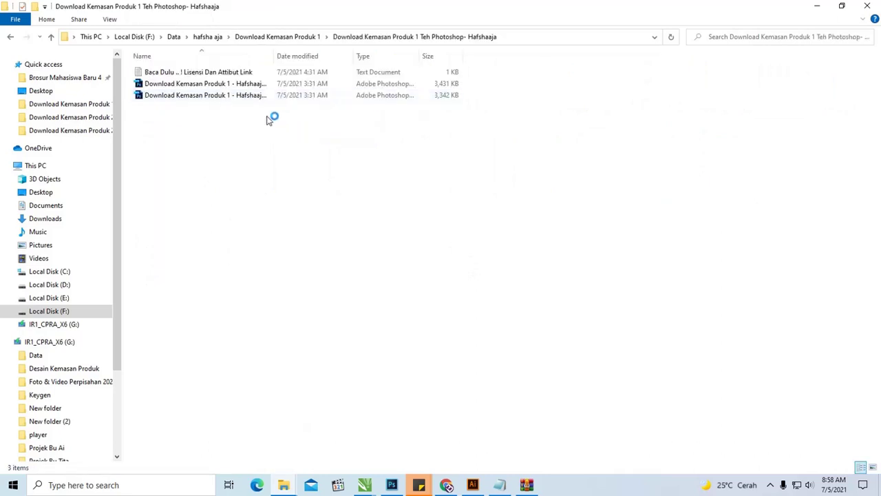
left_click(249, 85)
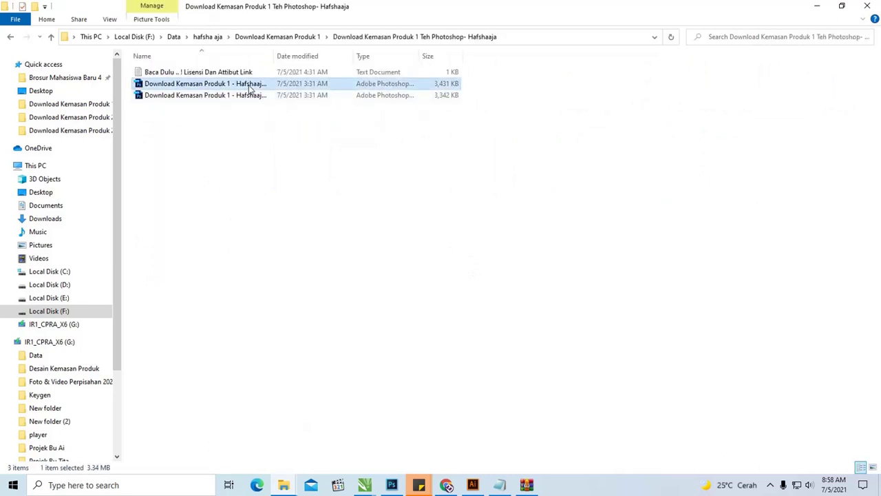
left_click(249, 96, "ctrl")
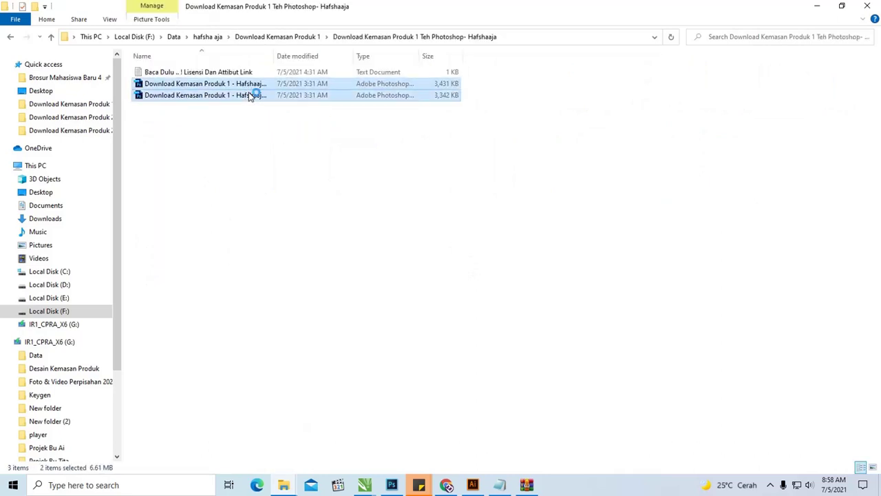
right_click(264, 98)
left_click(272, 98)
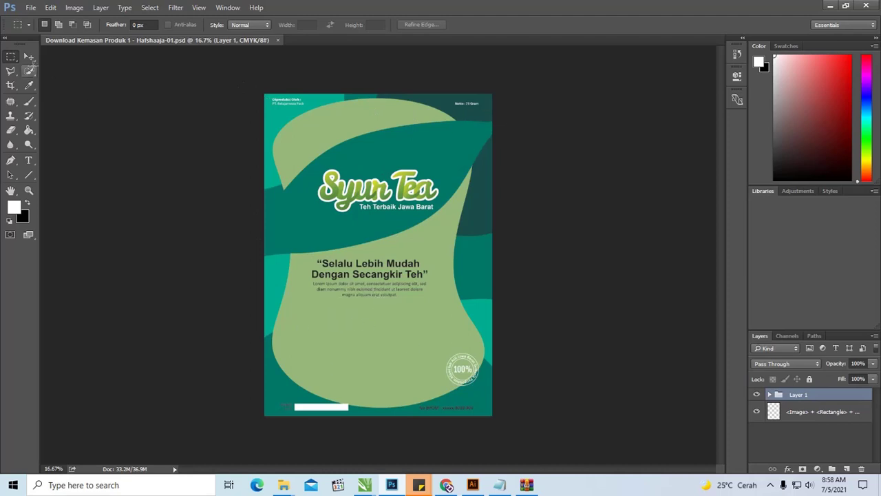
With the Move tool, deselect Layer 1 in Hafshaaja-01.psd, then switch to Chrome.
left_click(29, 56)
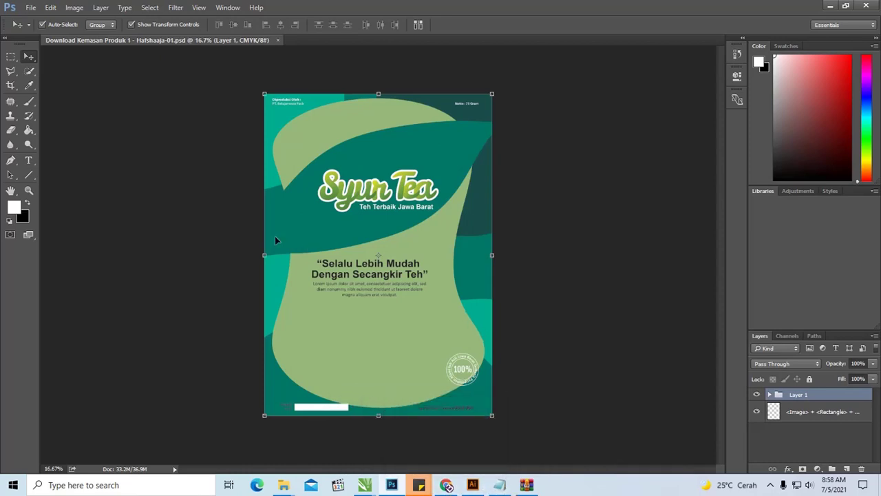
left_click(229, 202)
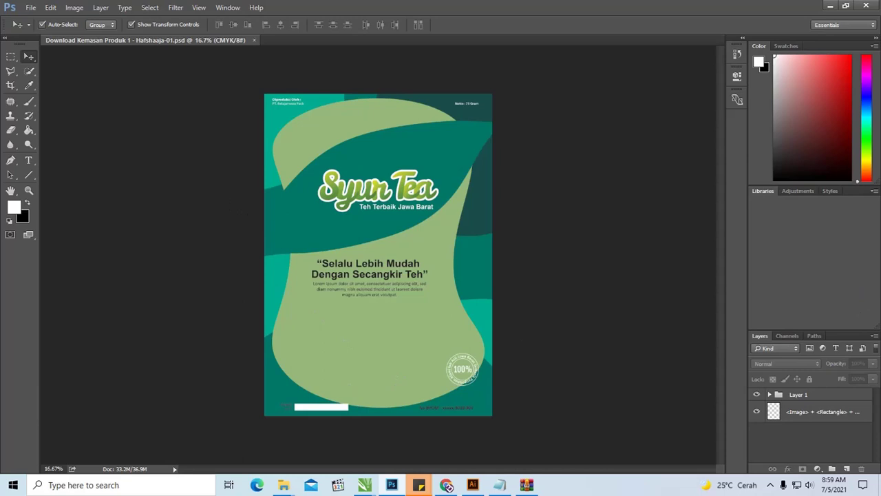
left_click(446, 485)
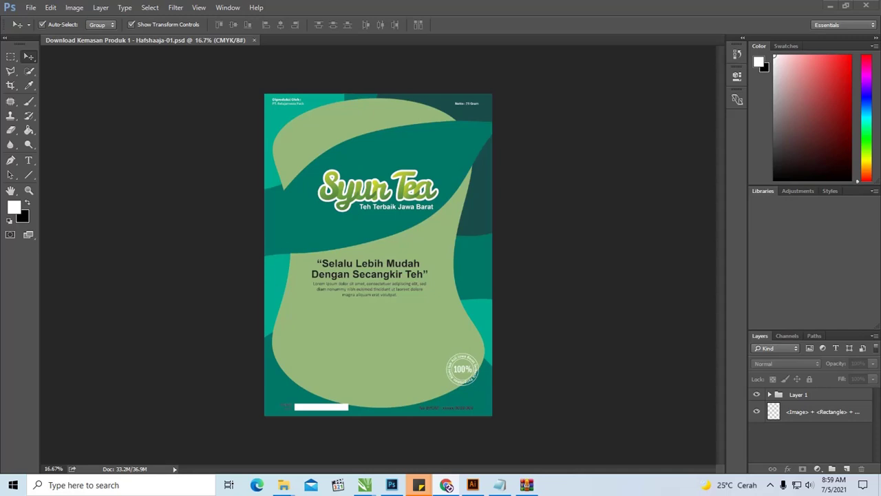
Maximize the Hafsha Aja article in Chrome and scroll past its download buttons.
key("alt+Tab")
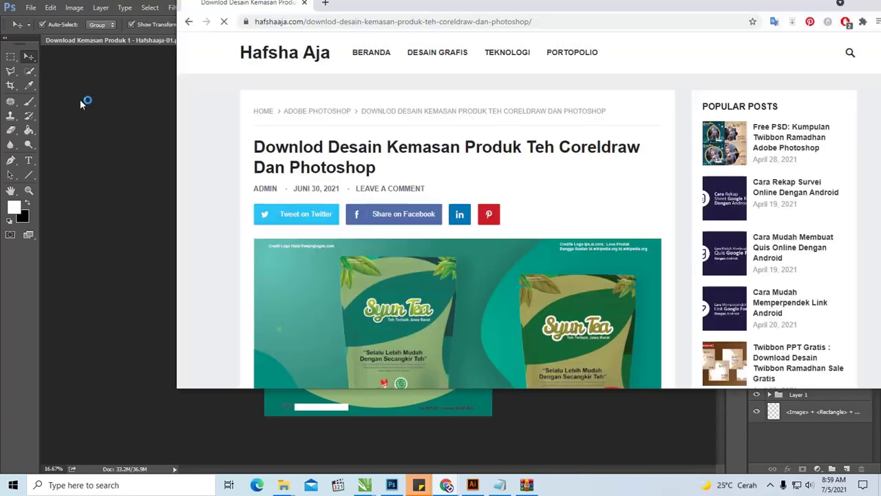
double_click(224, 85)
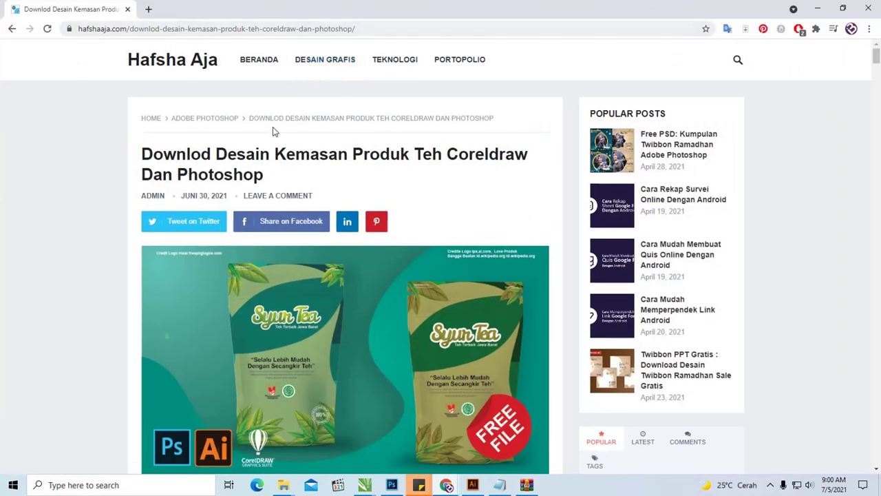
scroll(363, 163, "down", 3)
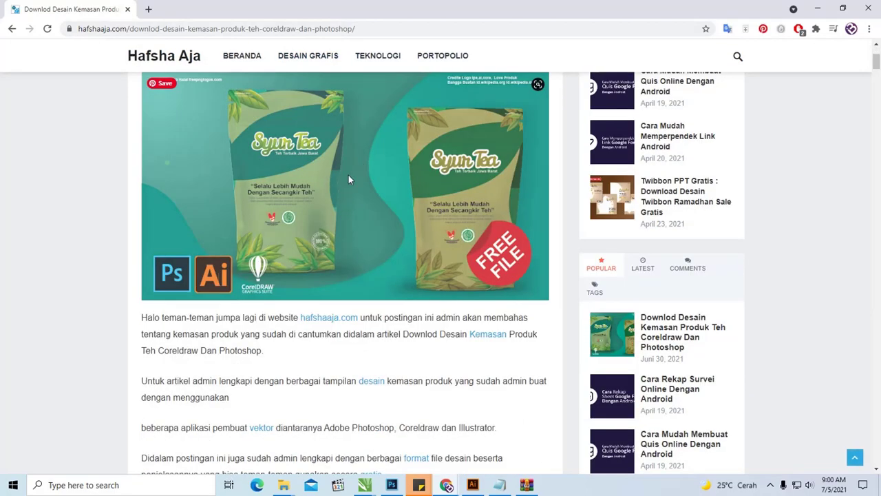
scroll(348, 175, "down", 5)
scroll(349, 178, "down", 2)
scroll(354, 172, "up", 5)
scroll(356, 170, "up", 4)
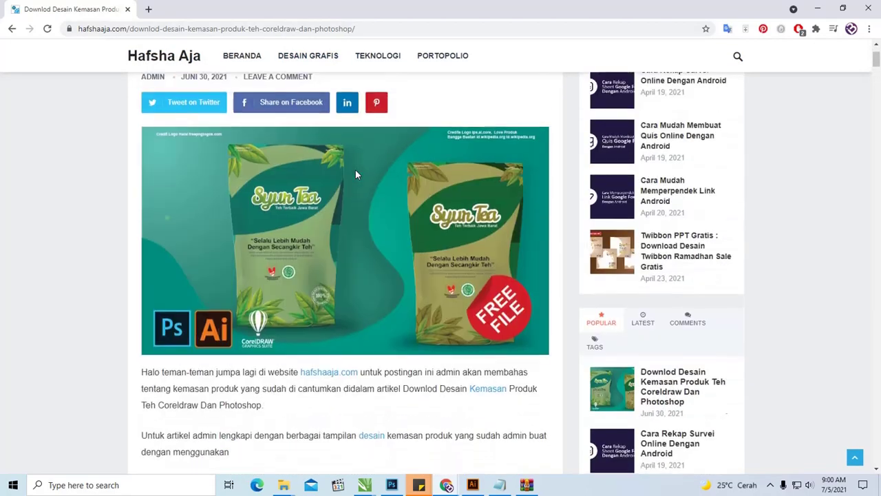
scroll(355, 170, "down", 9)
scroll(355, 169, "down", 4)
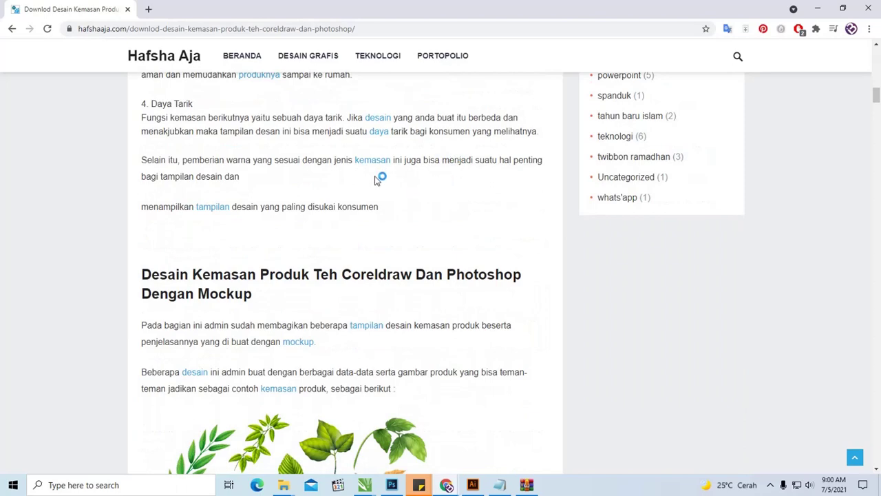
scroll(381, 165, "down", 3)
scroll(421, 165, "down", 2)
scroll(420, 163, "up", 2)
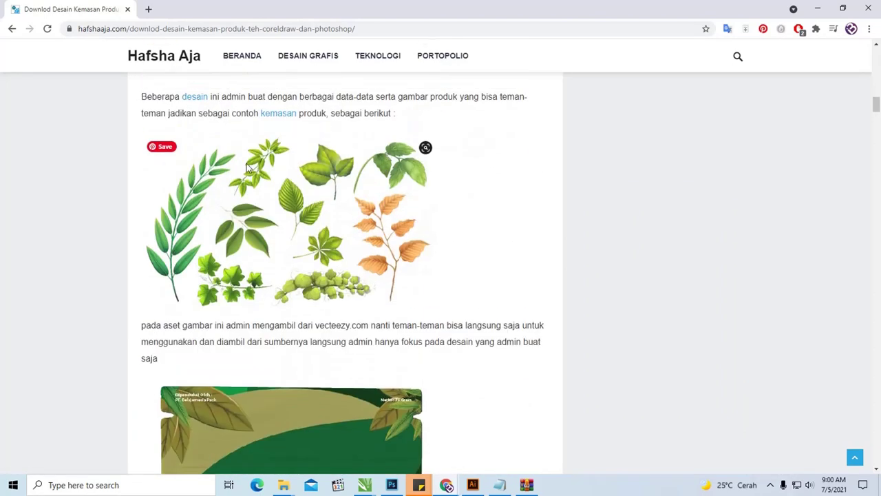
scroll(344, 211, "up", 3)
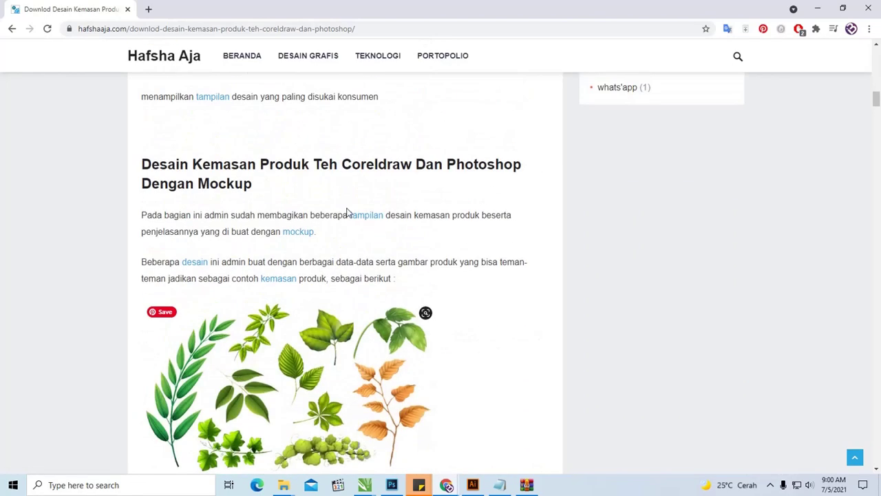
scroll(354, 205, "down", 2)
scroll(358, 201, "down", 1)
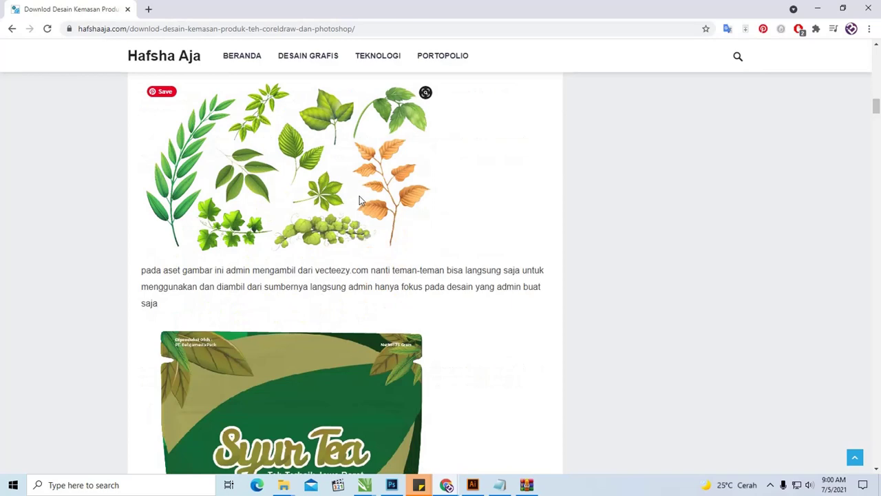
scroll(367, 238, "down", 1)
scroll(372, 236, "down", 2)
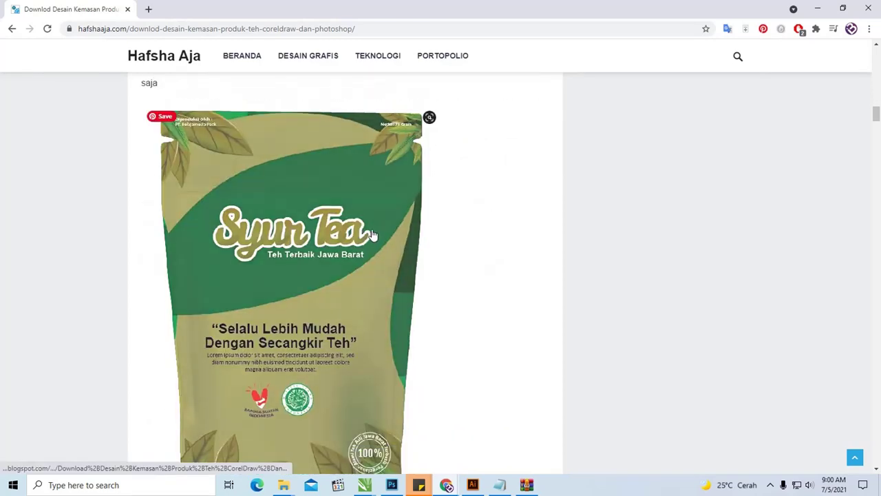
scroll(375, 233, "down", 3)
scroll(375, 233, "down", 4)
scroll(378, 230, "down", 4)
scroll(379, 227, "down", 4)
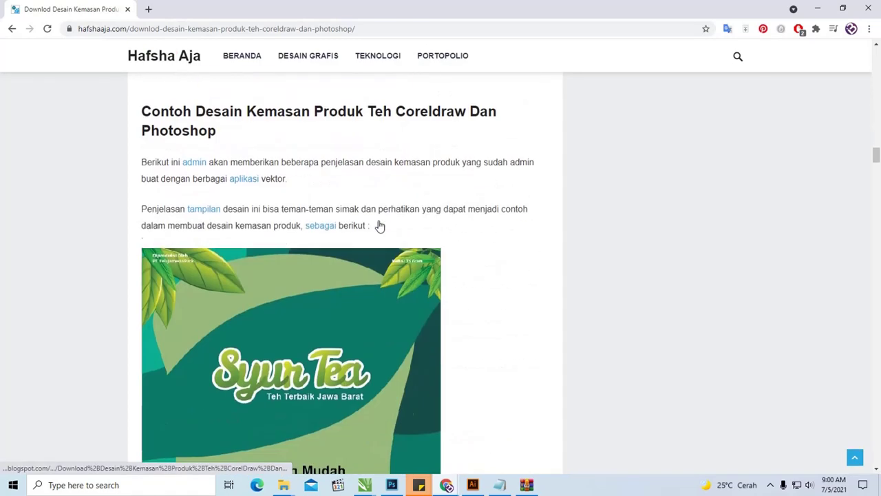
Scroll down to the guide's first step, 'Langkah Ke-1 : Buat Kotak'.
scroll(397, 215, "down", 5)
scroll(396, 216, "down", 4)
scroll(395, 216, "down", 5)
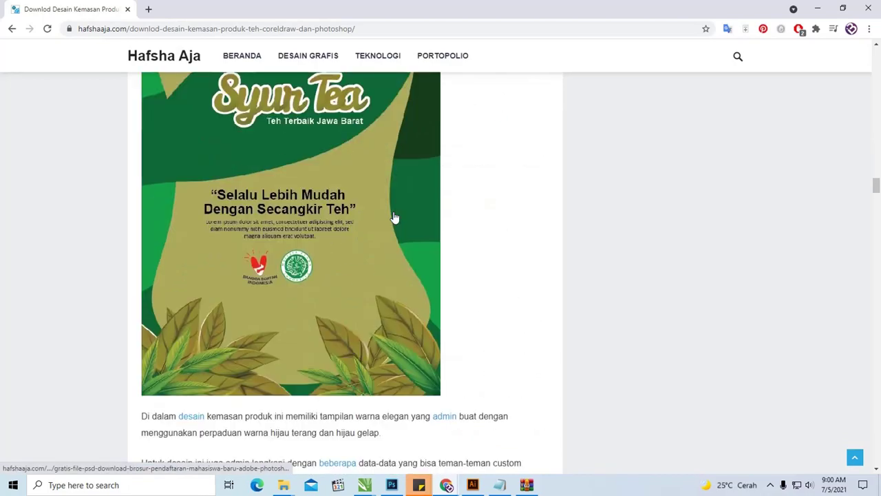
scroll(394, 217, "down", 4)
scroll(395, 218, "down", 1)
scroll(395, 217, "down", 4)
scroll(395, 215, "down", 2)
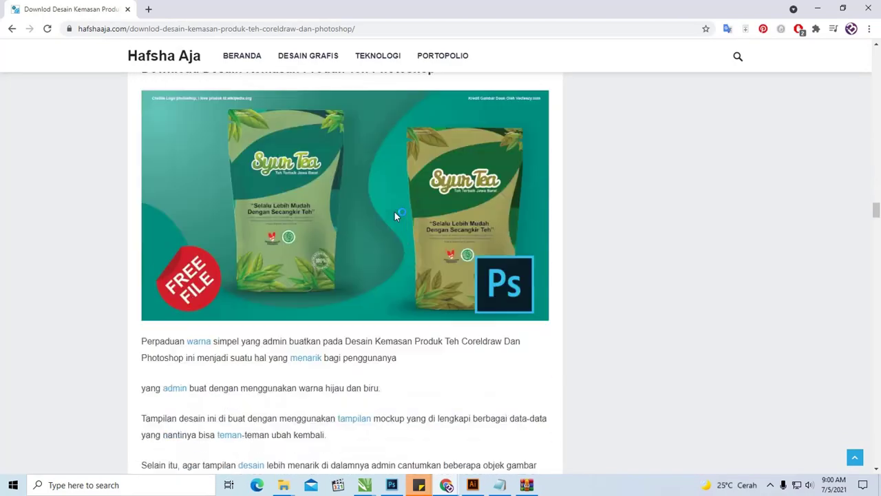
scroll(396, 215, "down", 2)
scroll(398, 213, "down", 2)
scroll(305, 267, "down", 1)
scroll(238, 246, "down", 1)
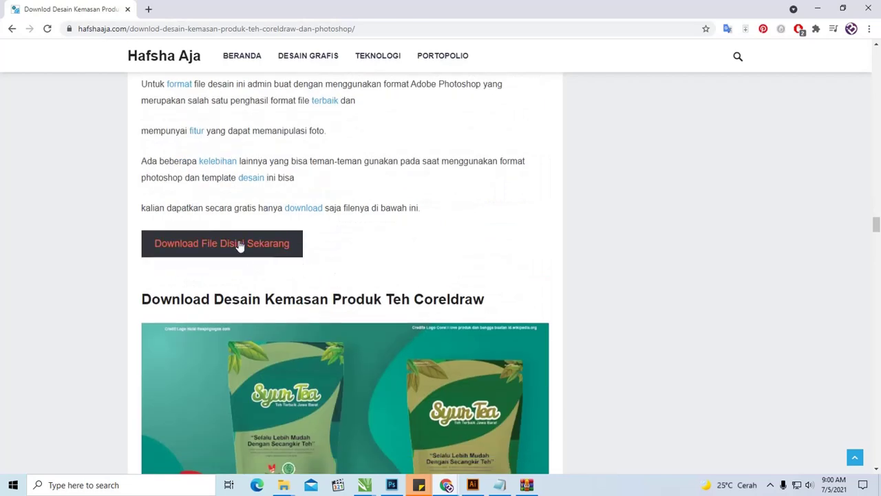
scroll(238, 251, "down", 3)
scroll(227, 265, "down", 3)
scroll(231, 258, "down", 3)
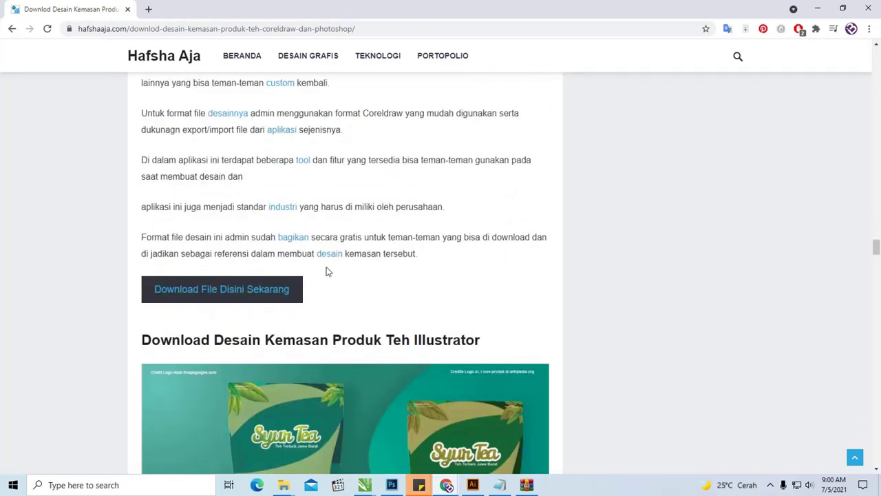
scroll(303, 259, "down", 4)
scroll(303, 259, "down", 4)
scroll(303, 258, "down", 4)
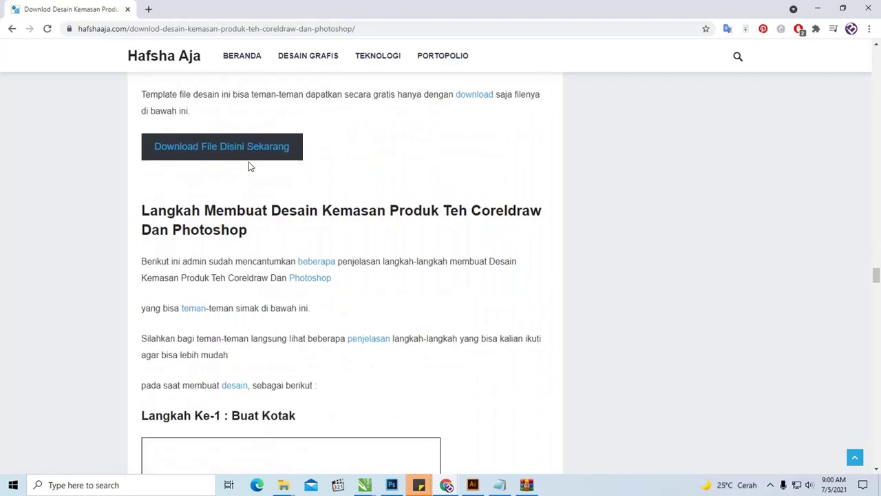
scroll(356, 243, "down", 4)
scroll(356, 243, "up", 4)
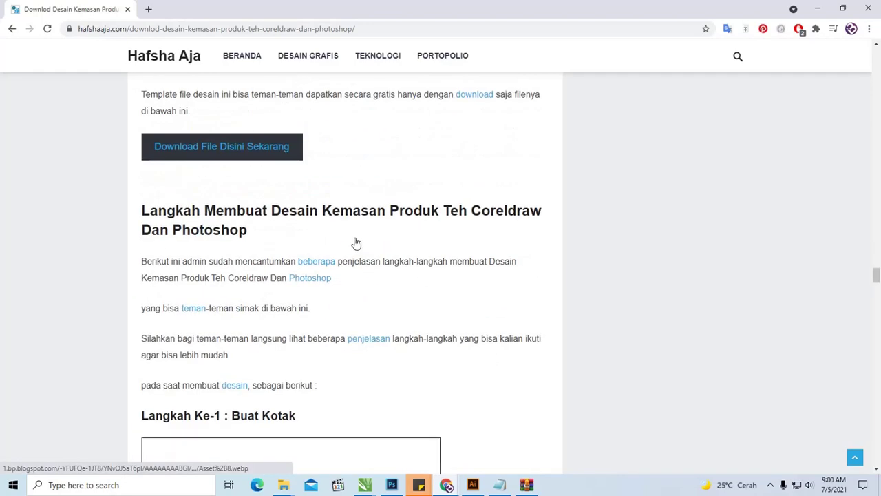